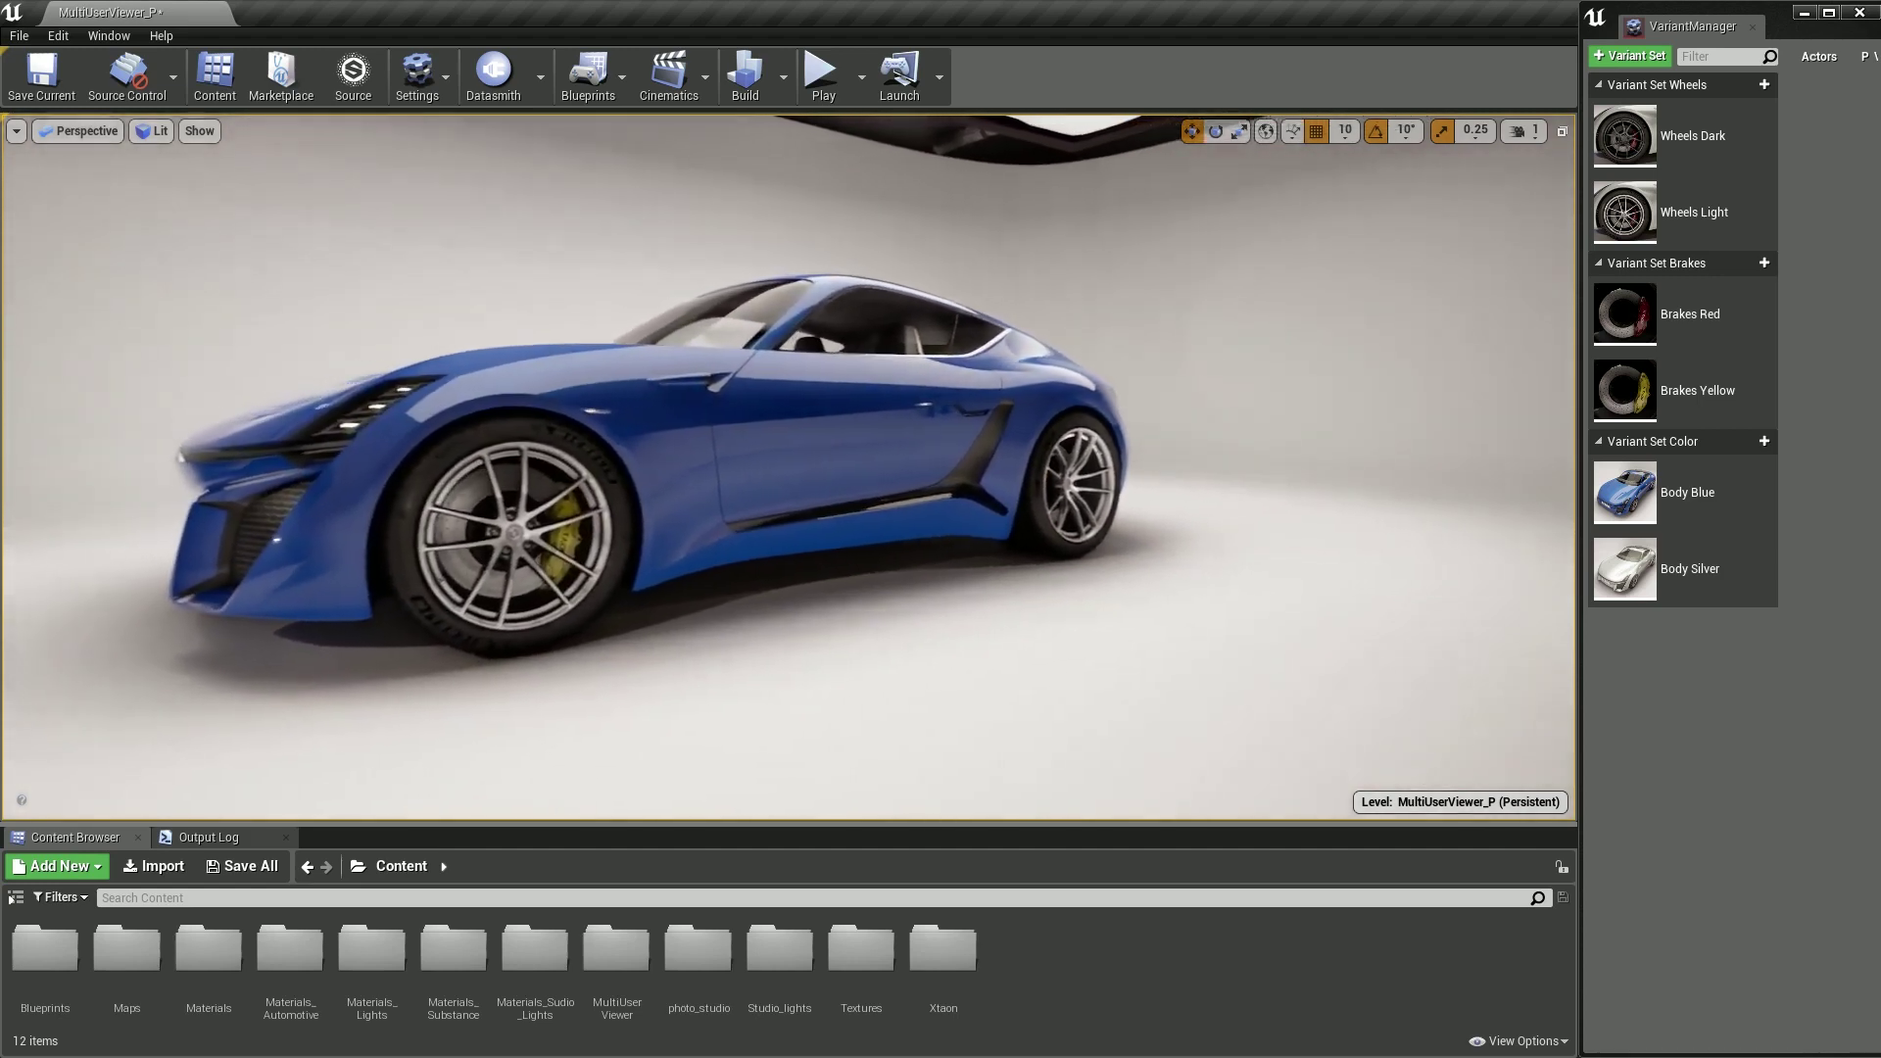
- Switch the car to the Body Silver, Brakes Red and Wheels Dark variants
right_click_drag(1397, 507, 1446, 506)
left_click(1649, 574)
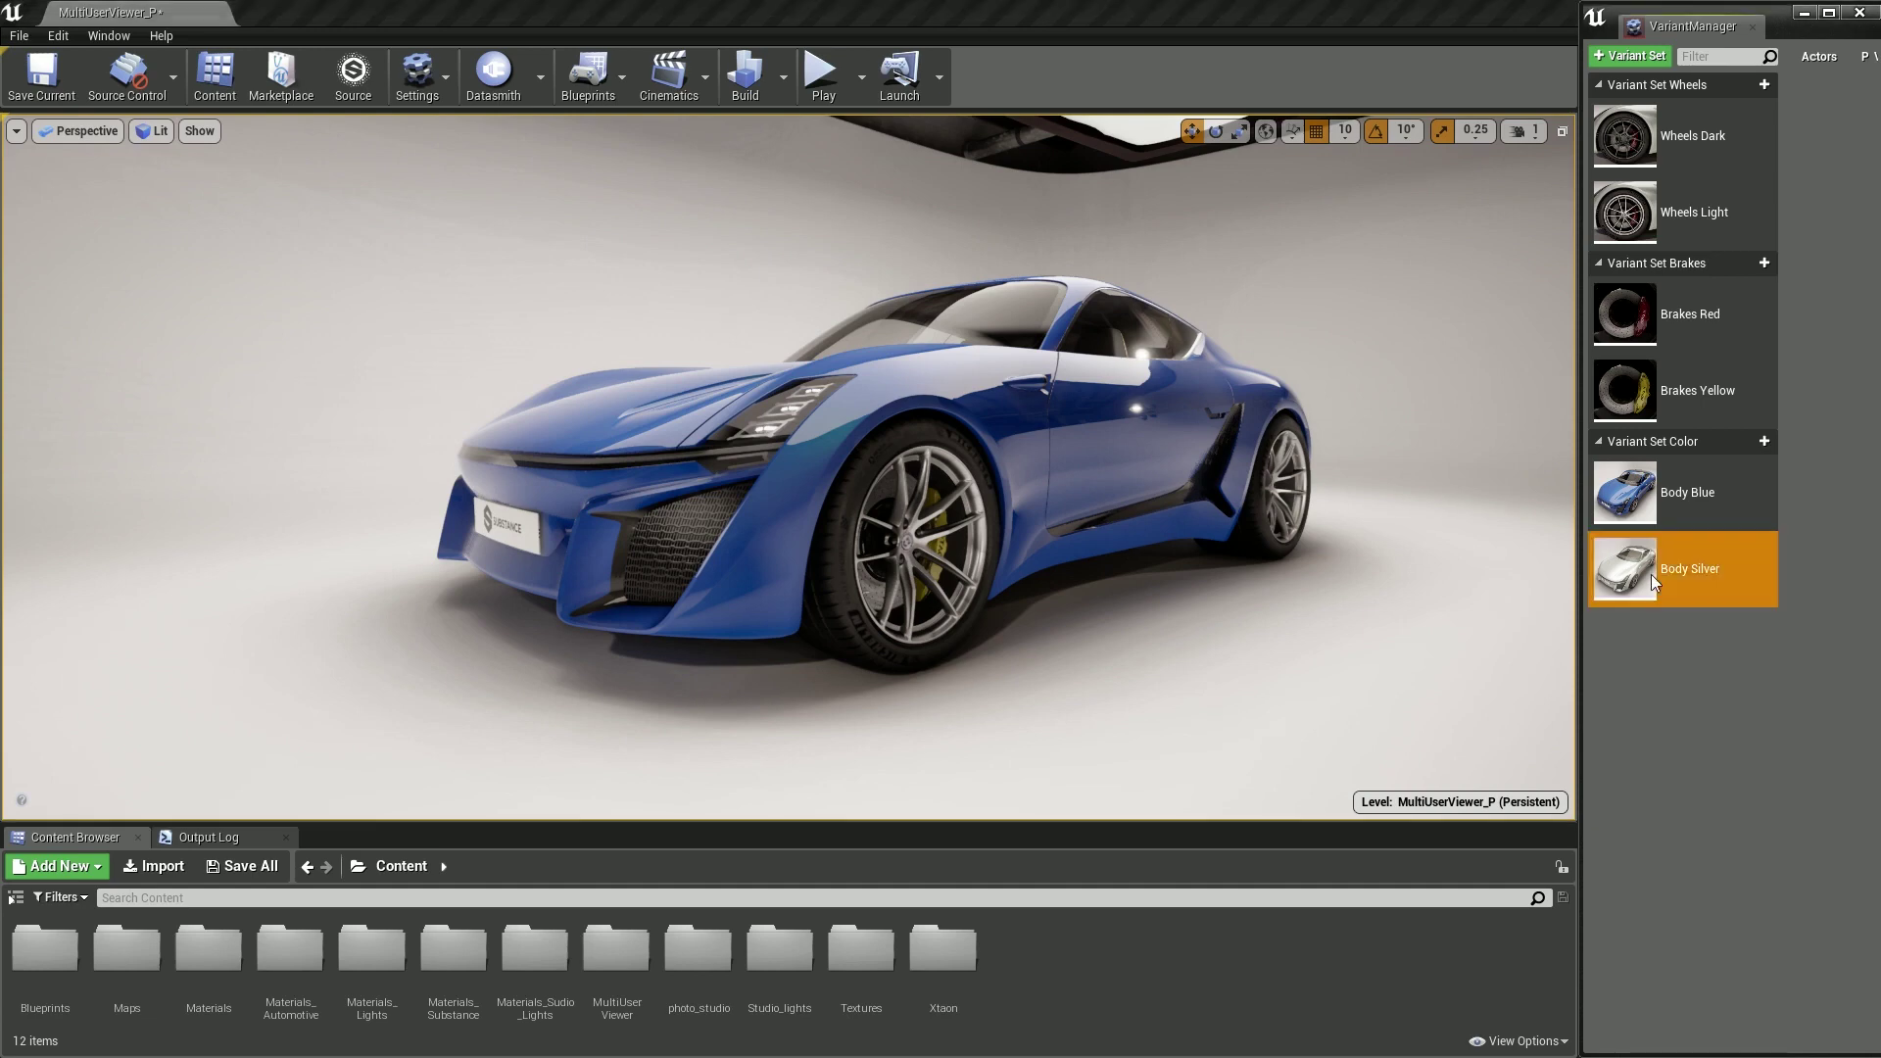
left_click(1632, 316)
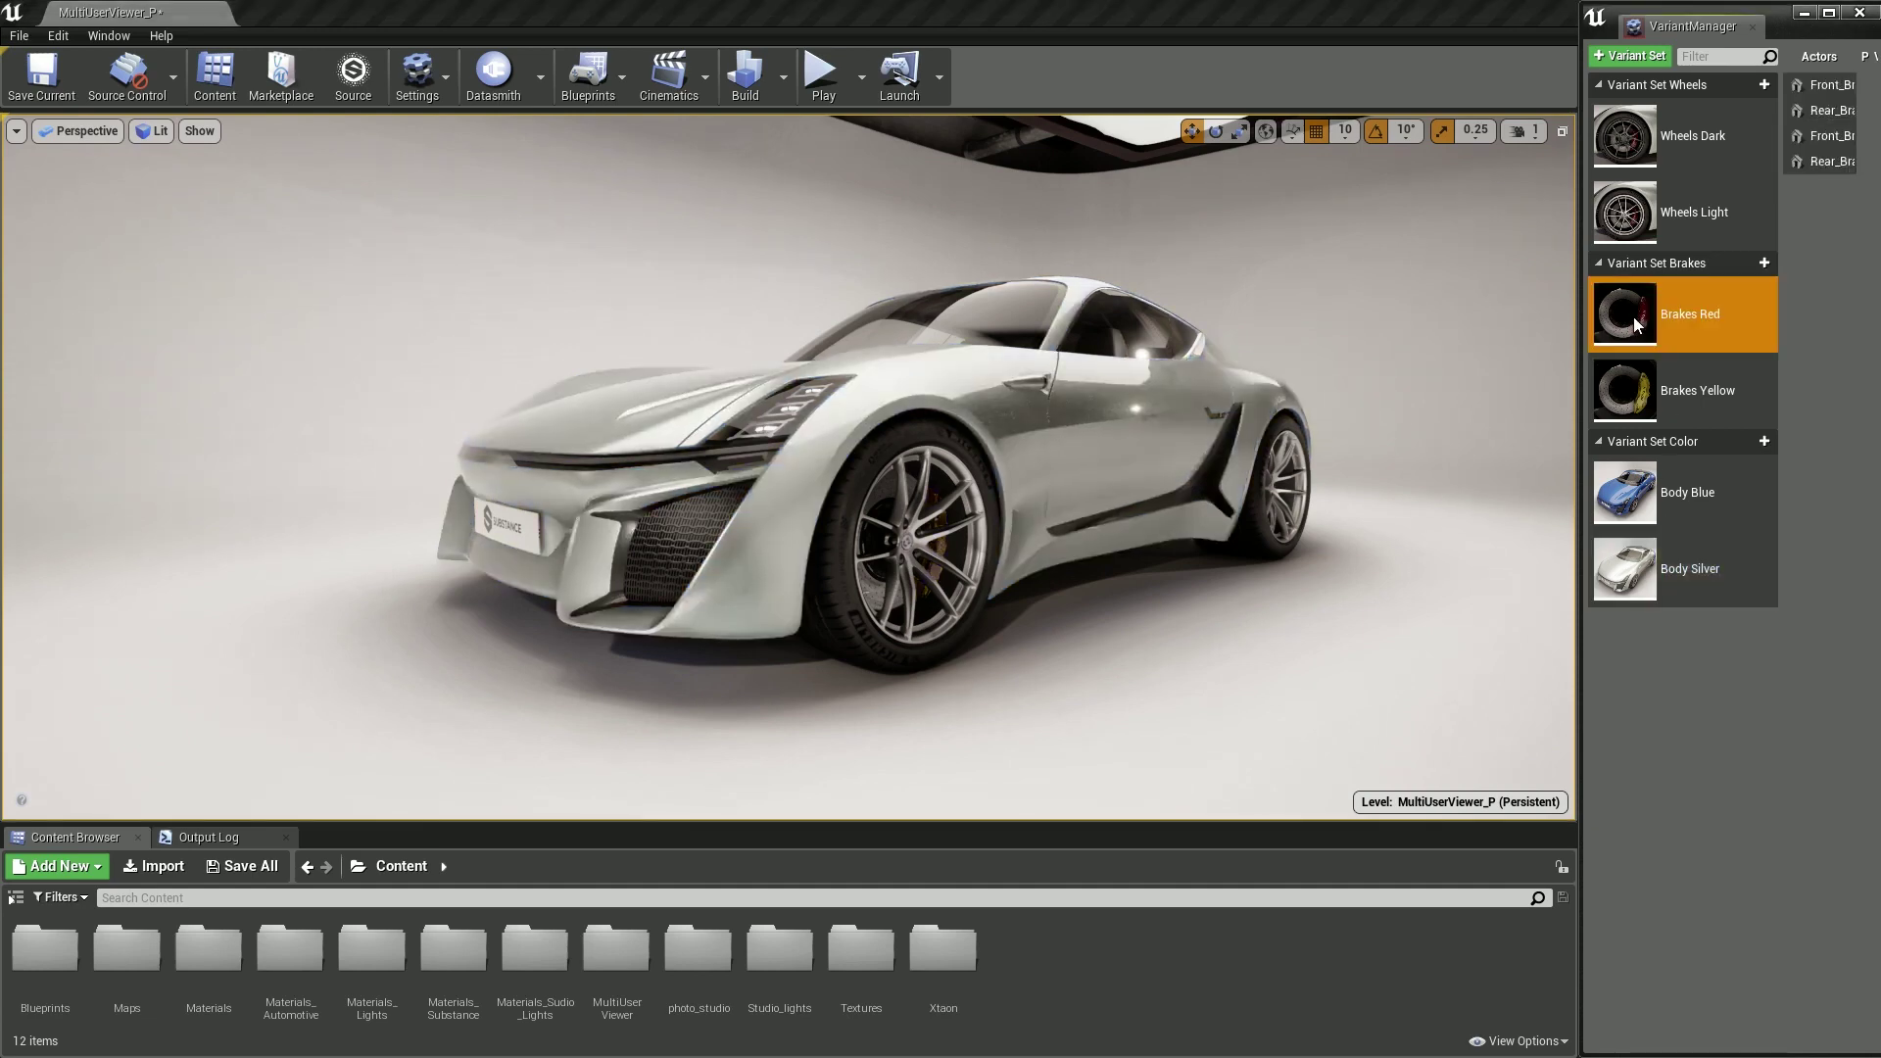
left_click(1622, 143)
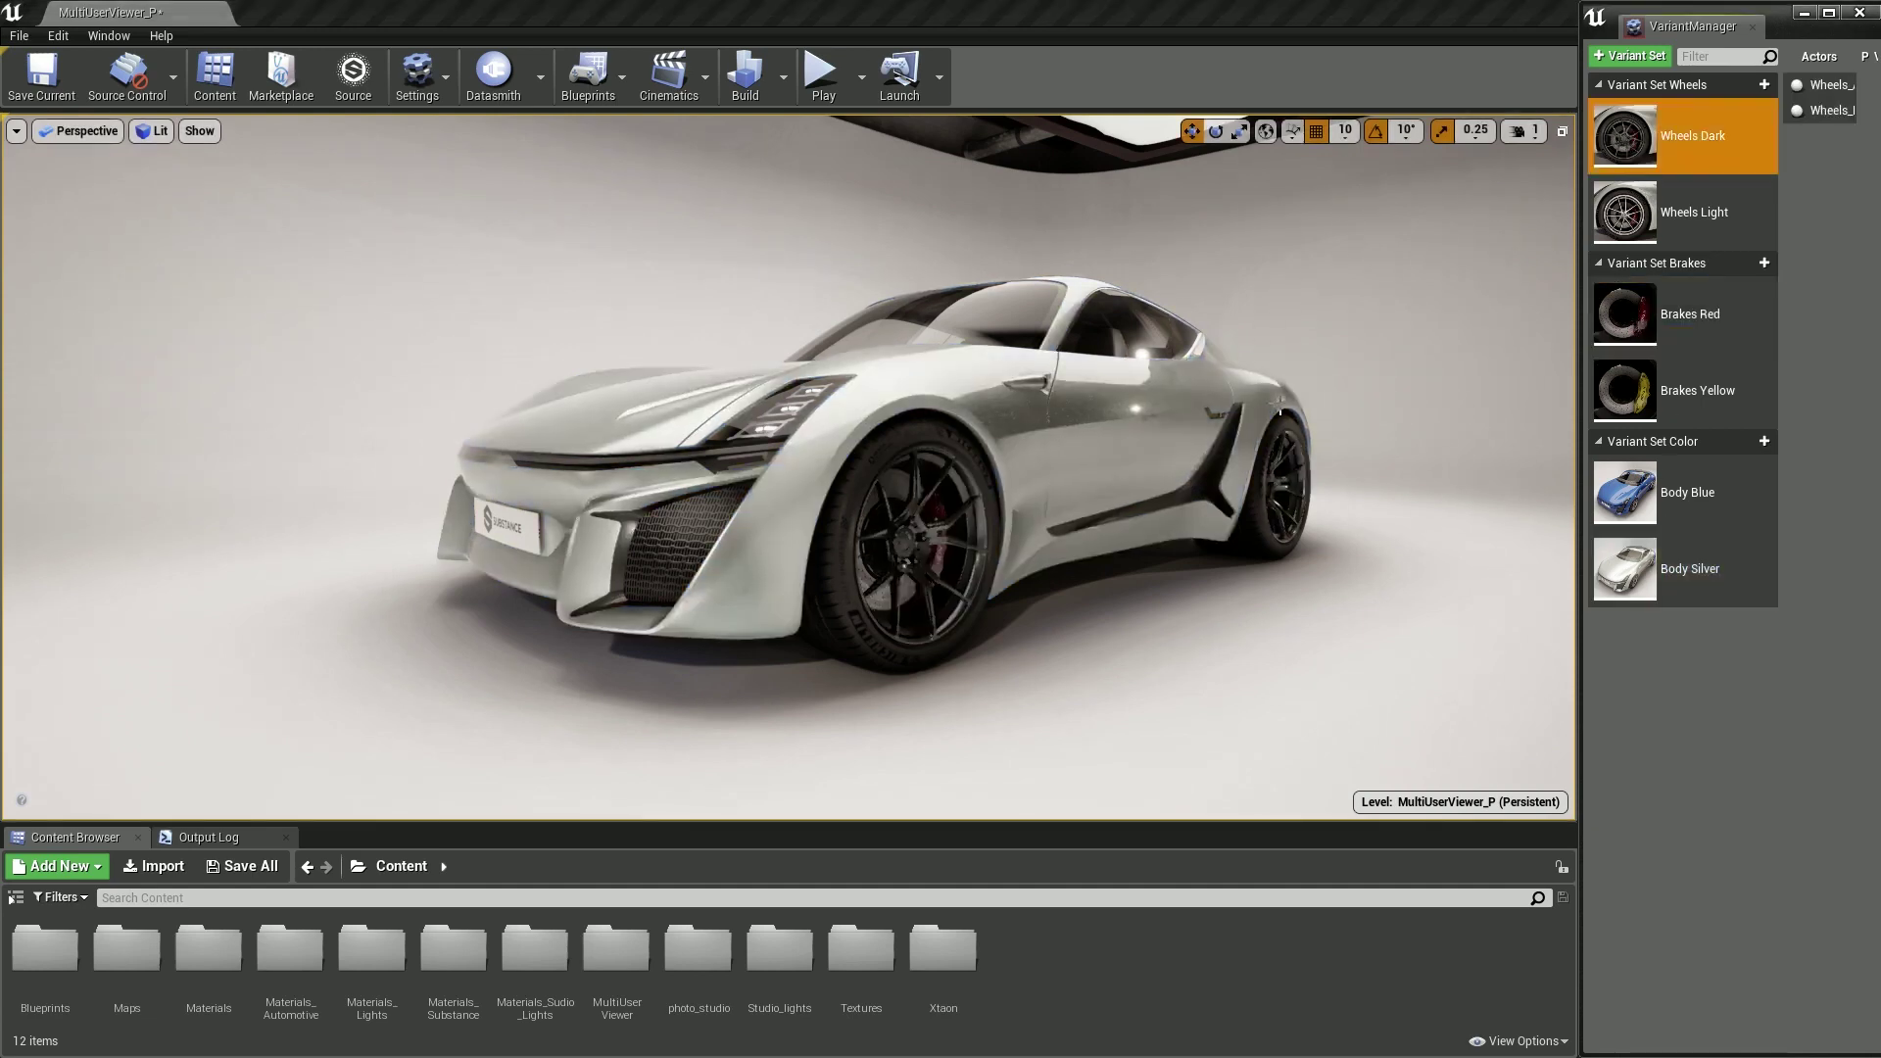
left_click_drag(1284, 404, 704, 370, "alt")
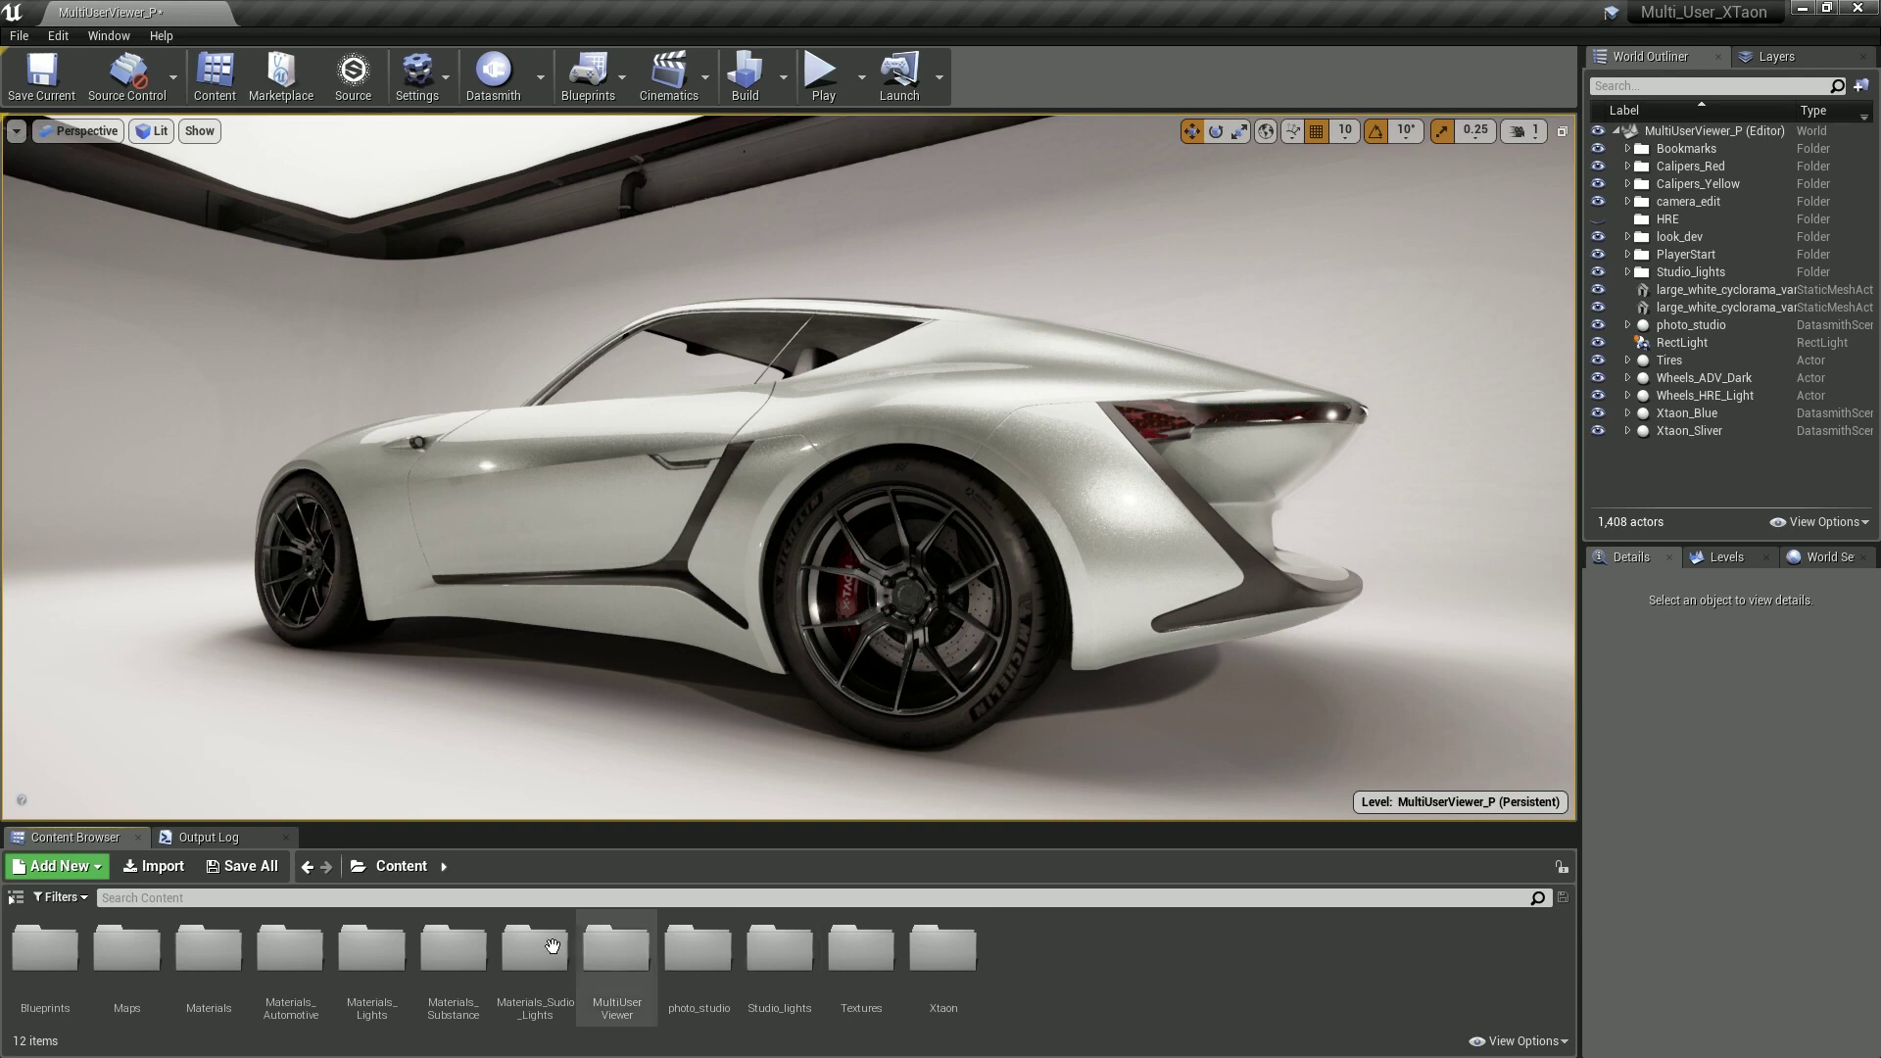
- Create a Level Variant Sets asset in the Content folder and name it CarLevelVariantSets
left_click(49, 867)
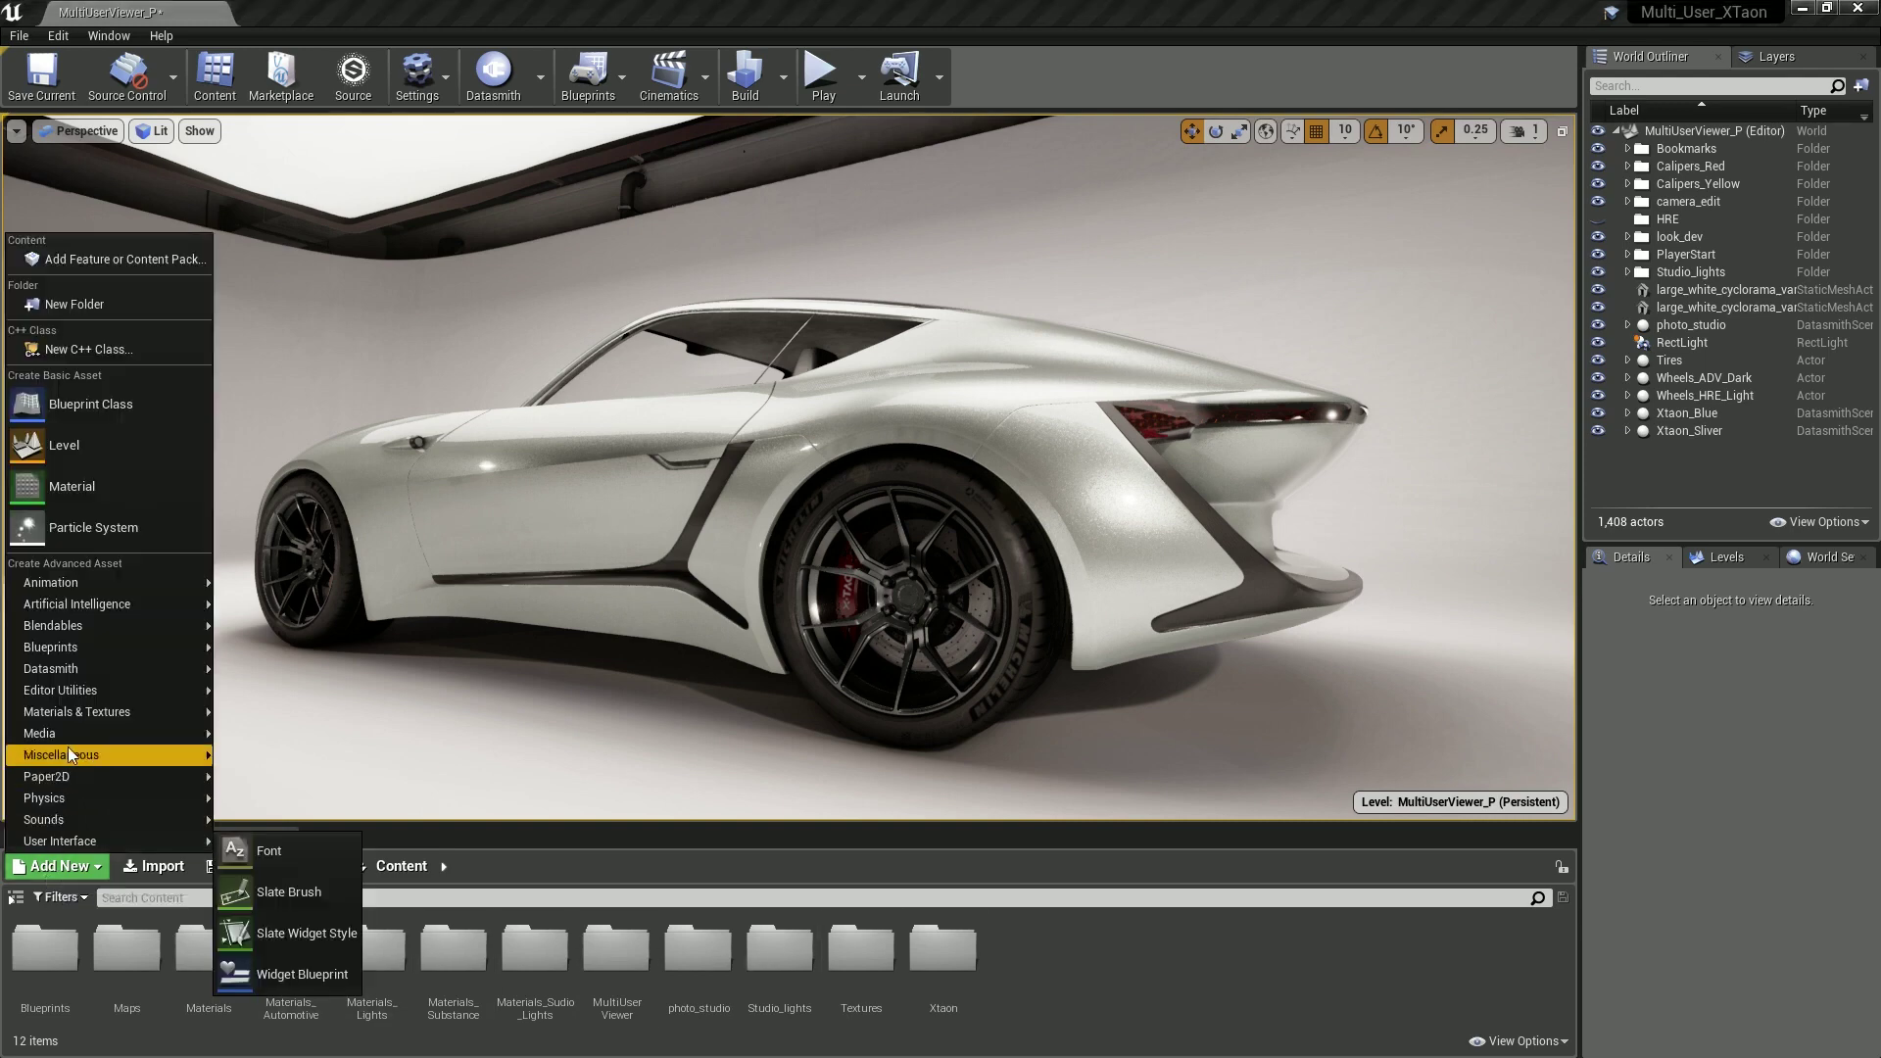
mouse_move(73, 752)
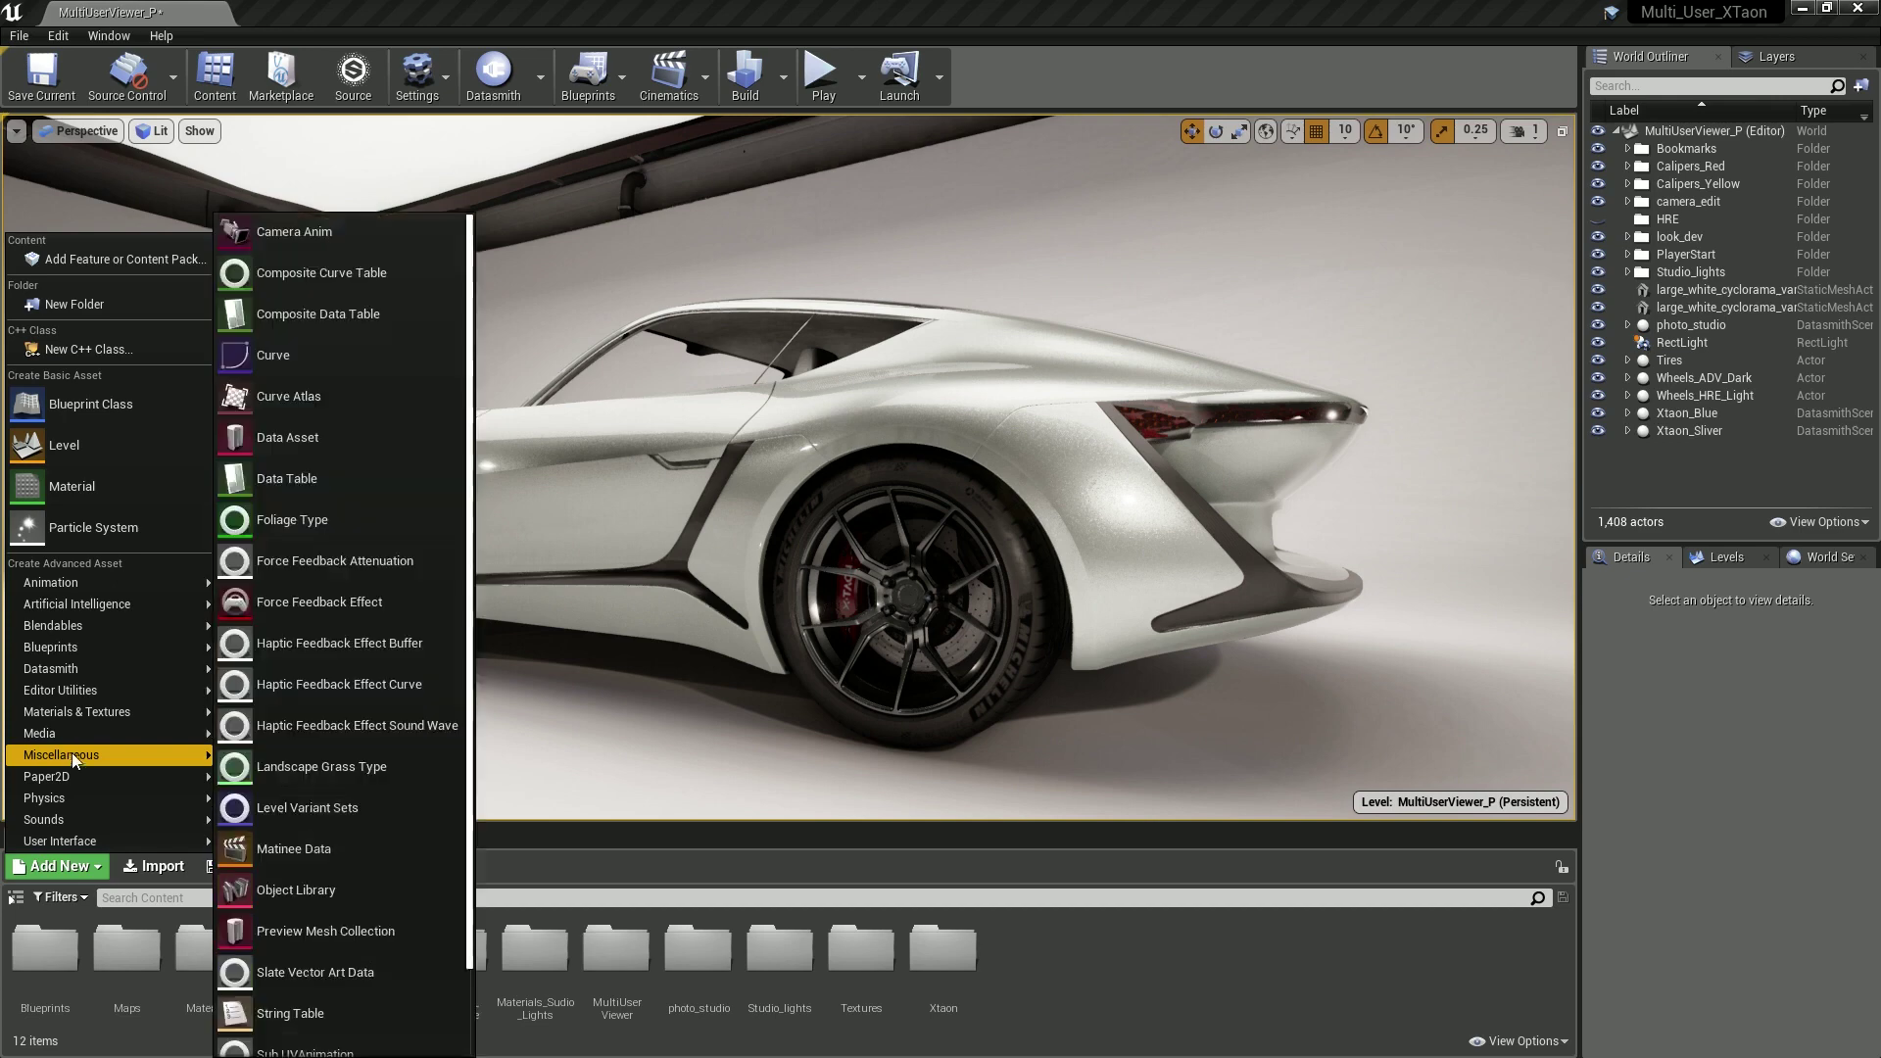
left_click(345, 807)
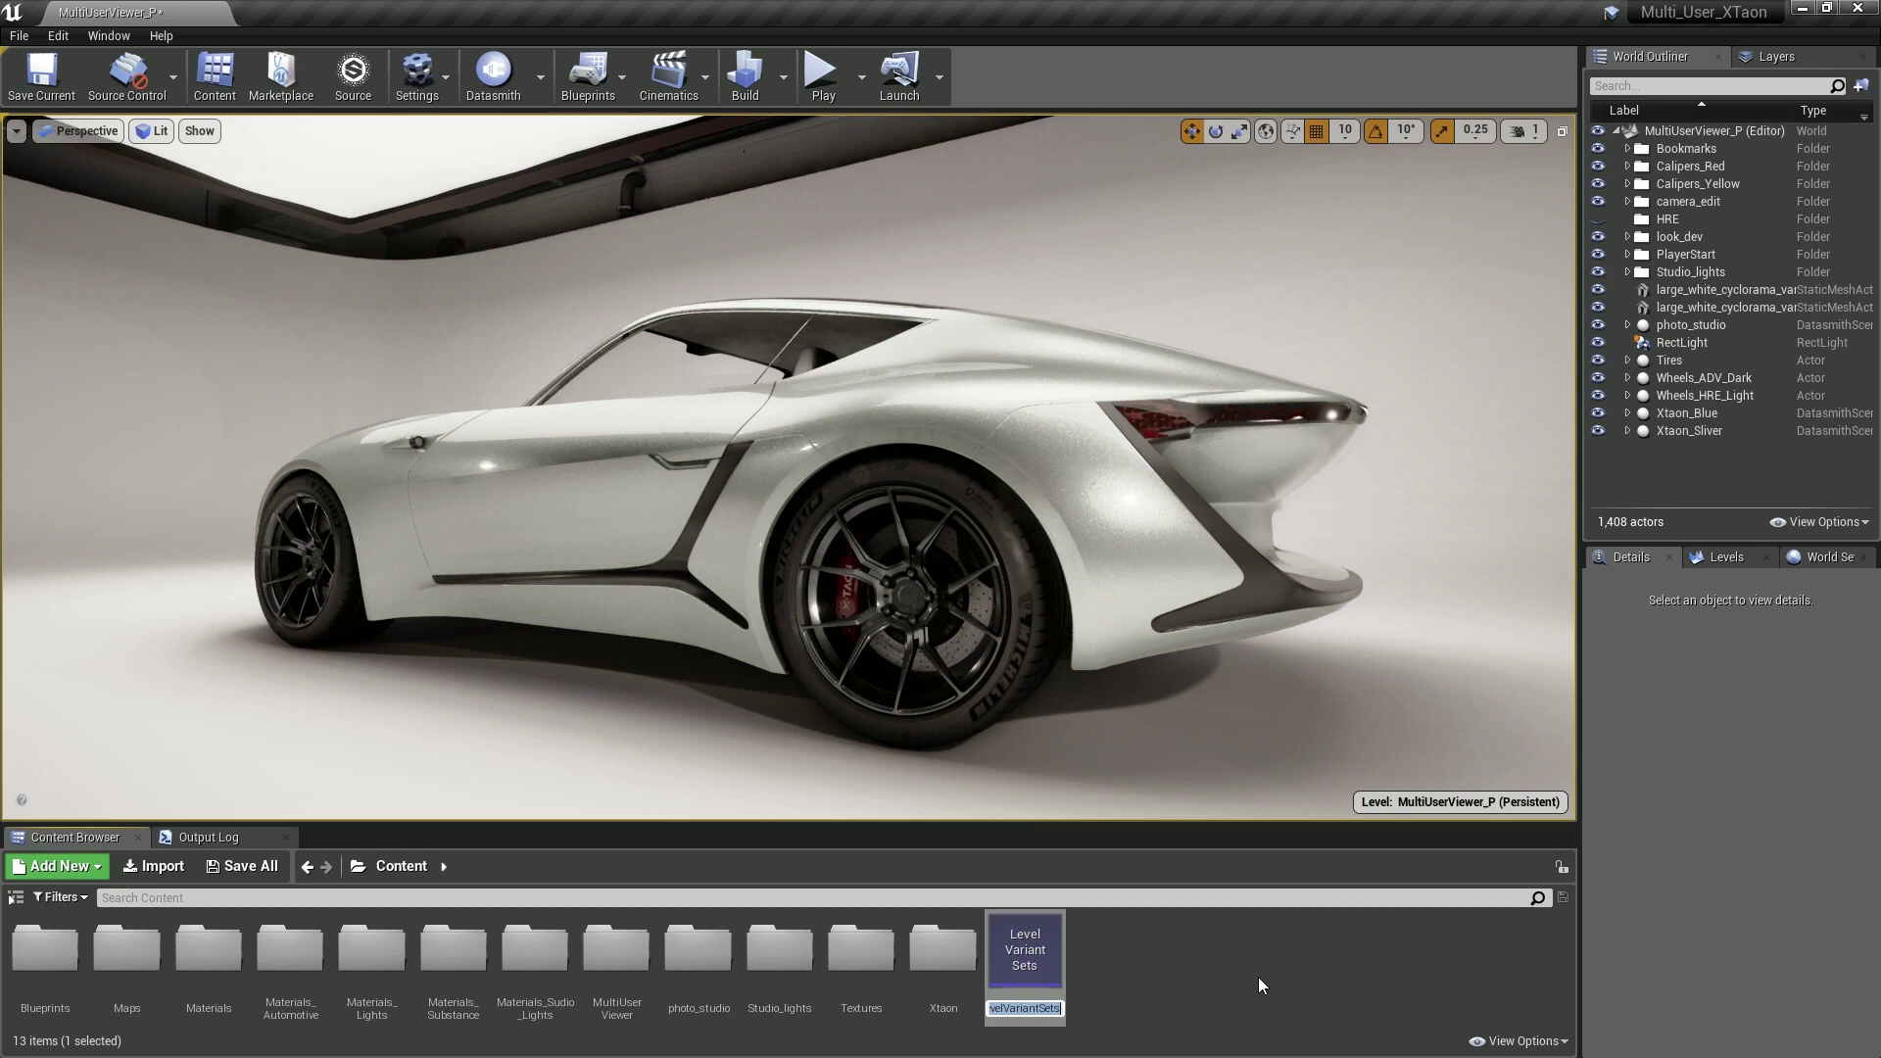
key("Home")
key("Delete")
key("Delete")
key("Delete")
type("Car")
key("Return")
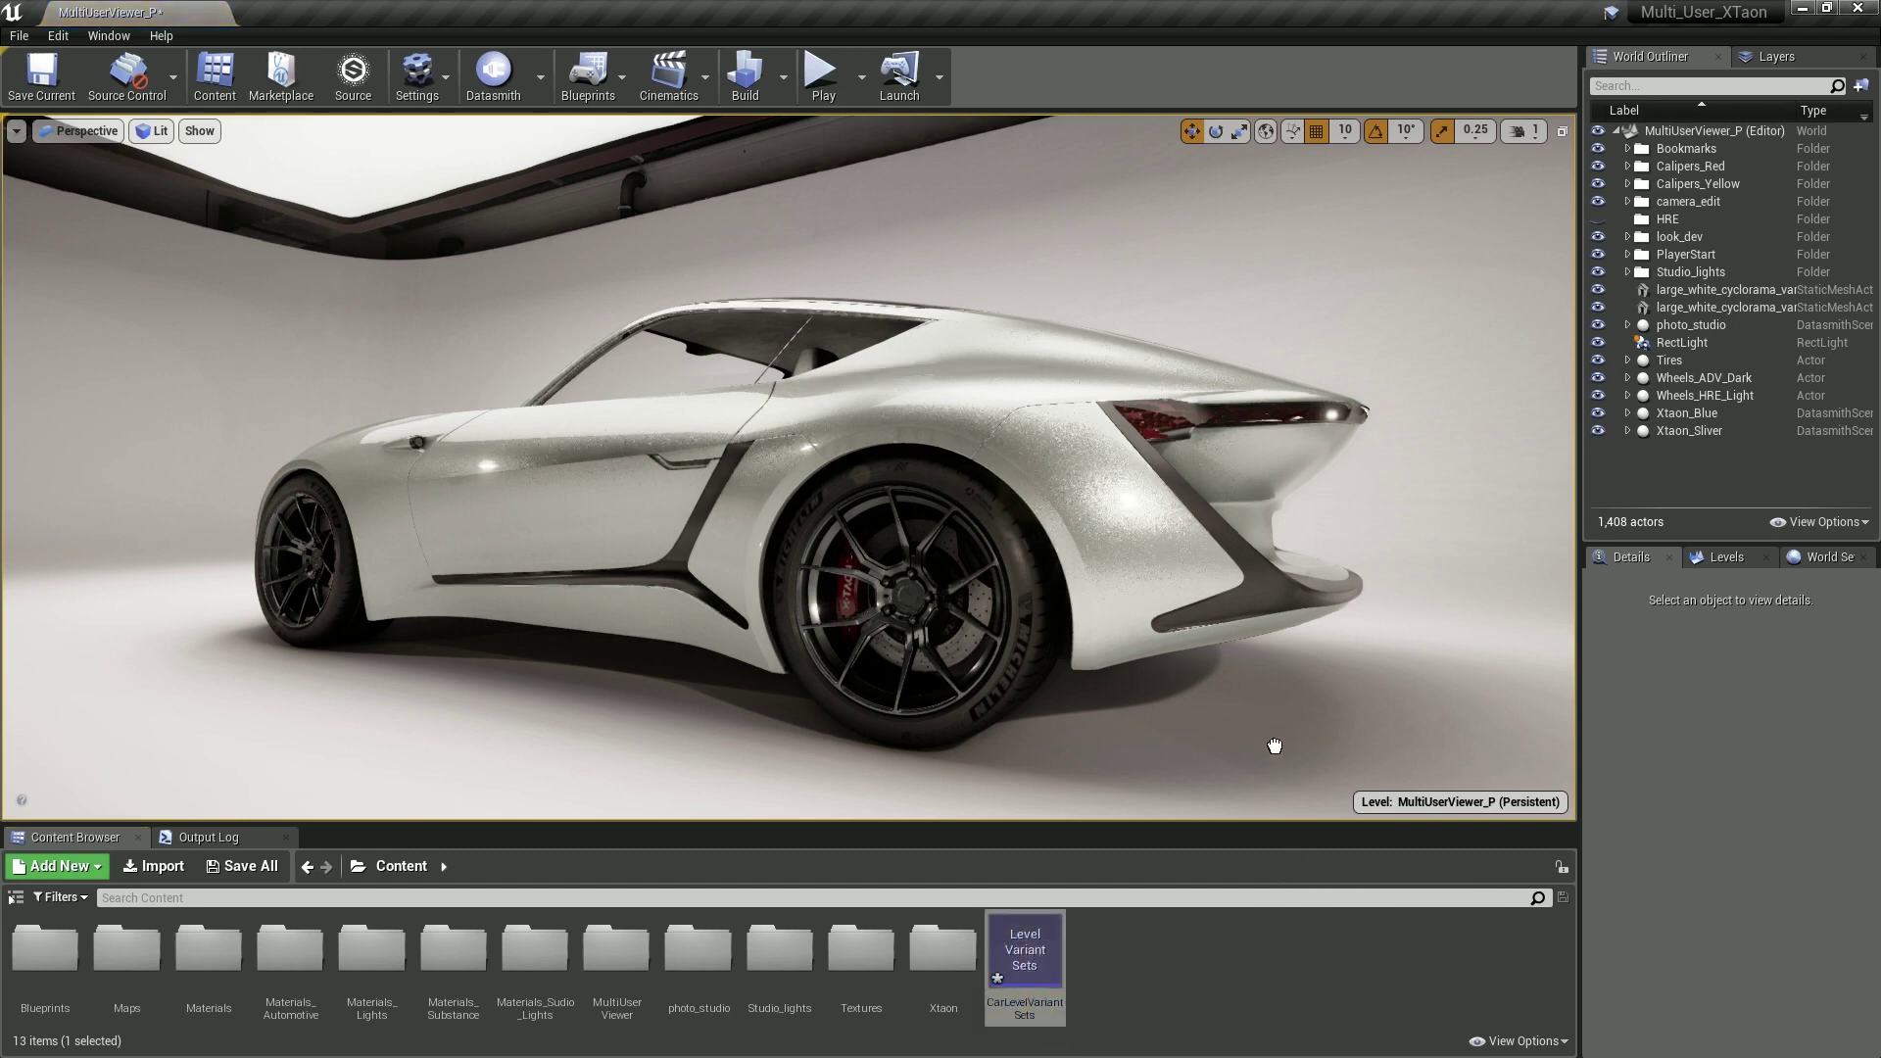
- Place the CarLevelVariantSets asset in the level behind the car and open the asset for editing
left_click_drag(1275, 747, 1274, 748)
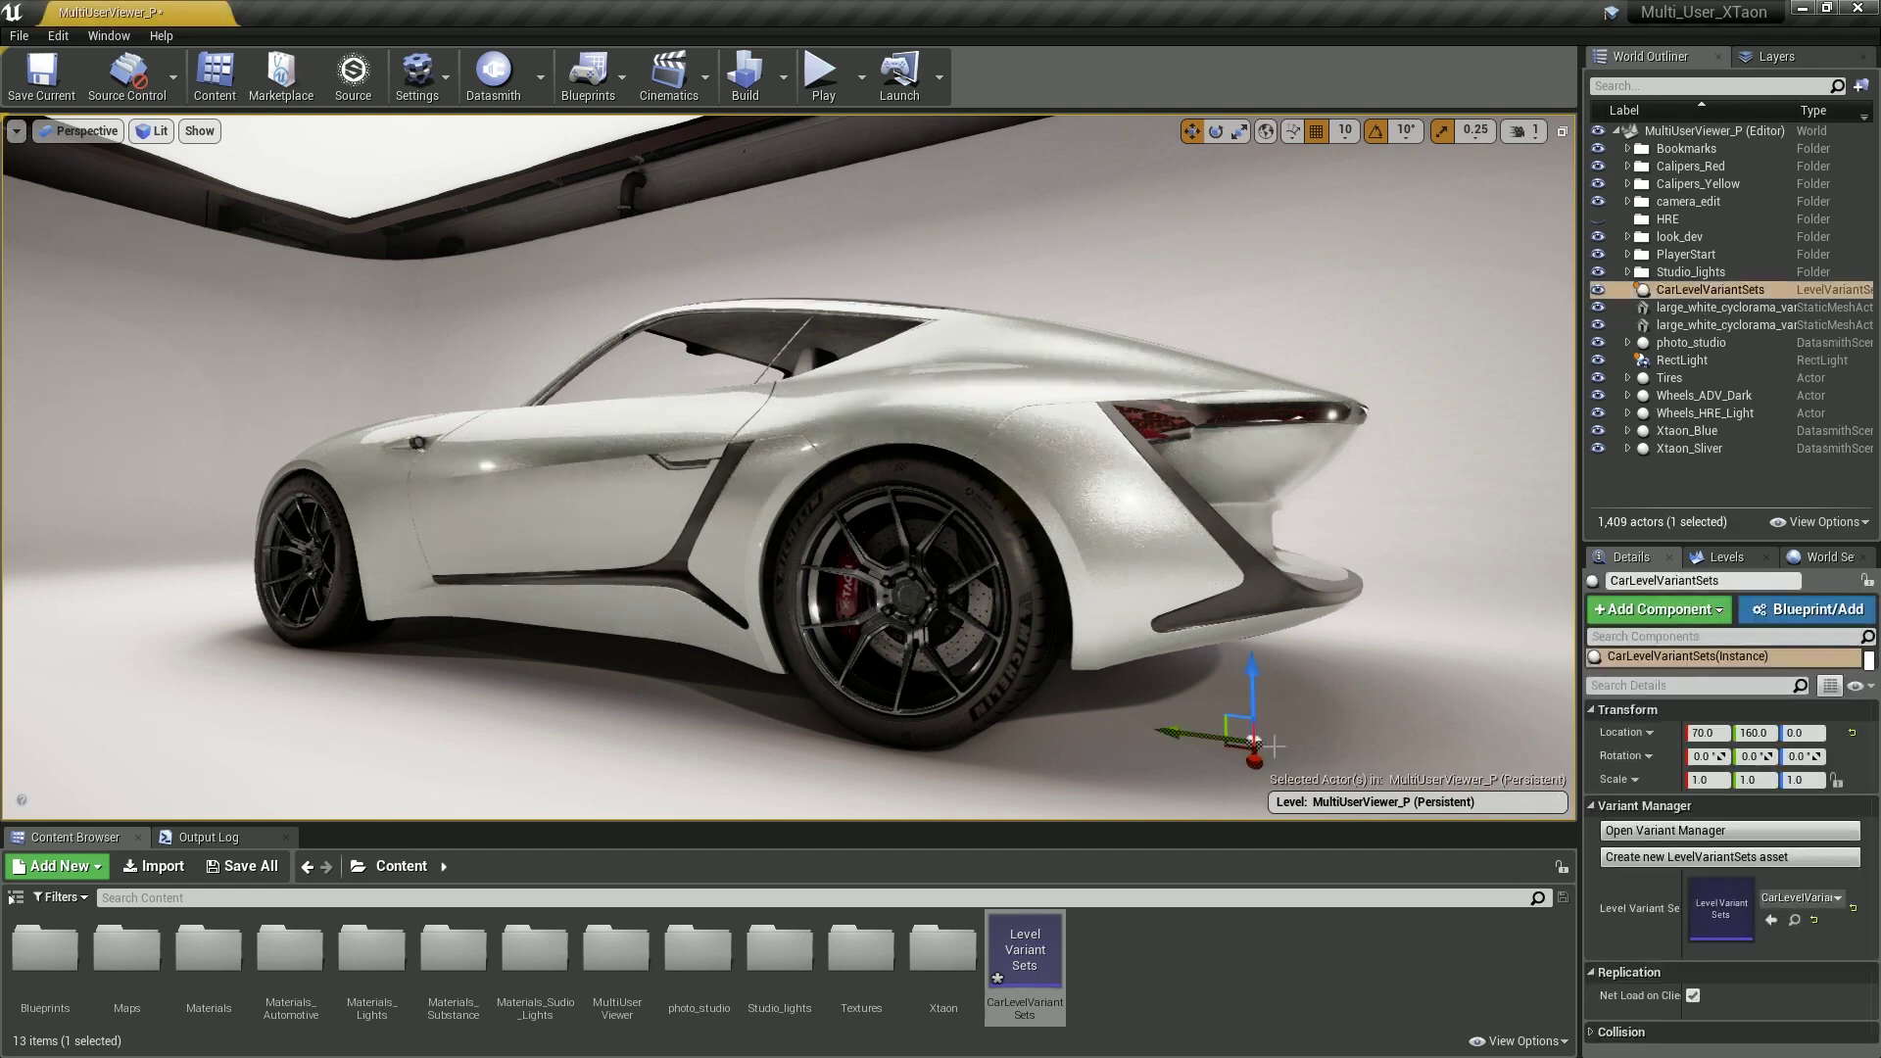
key("Escape")
left_click(1227, 975)
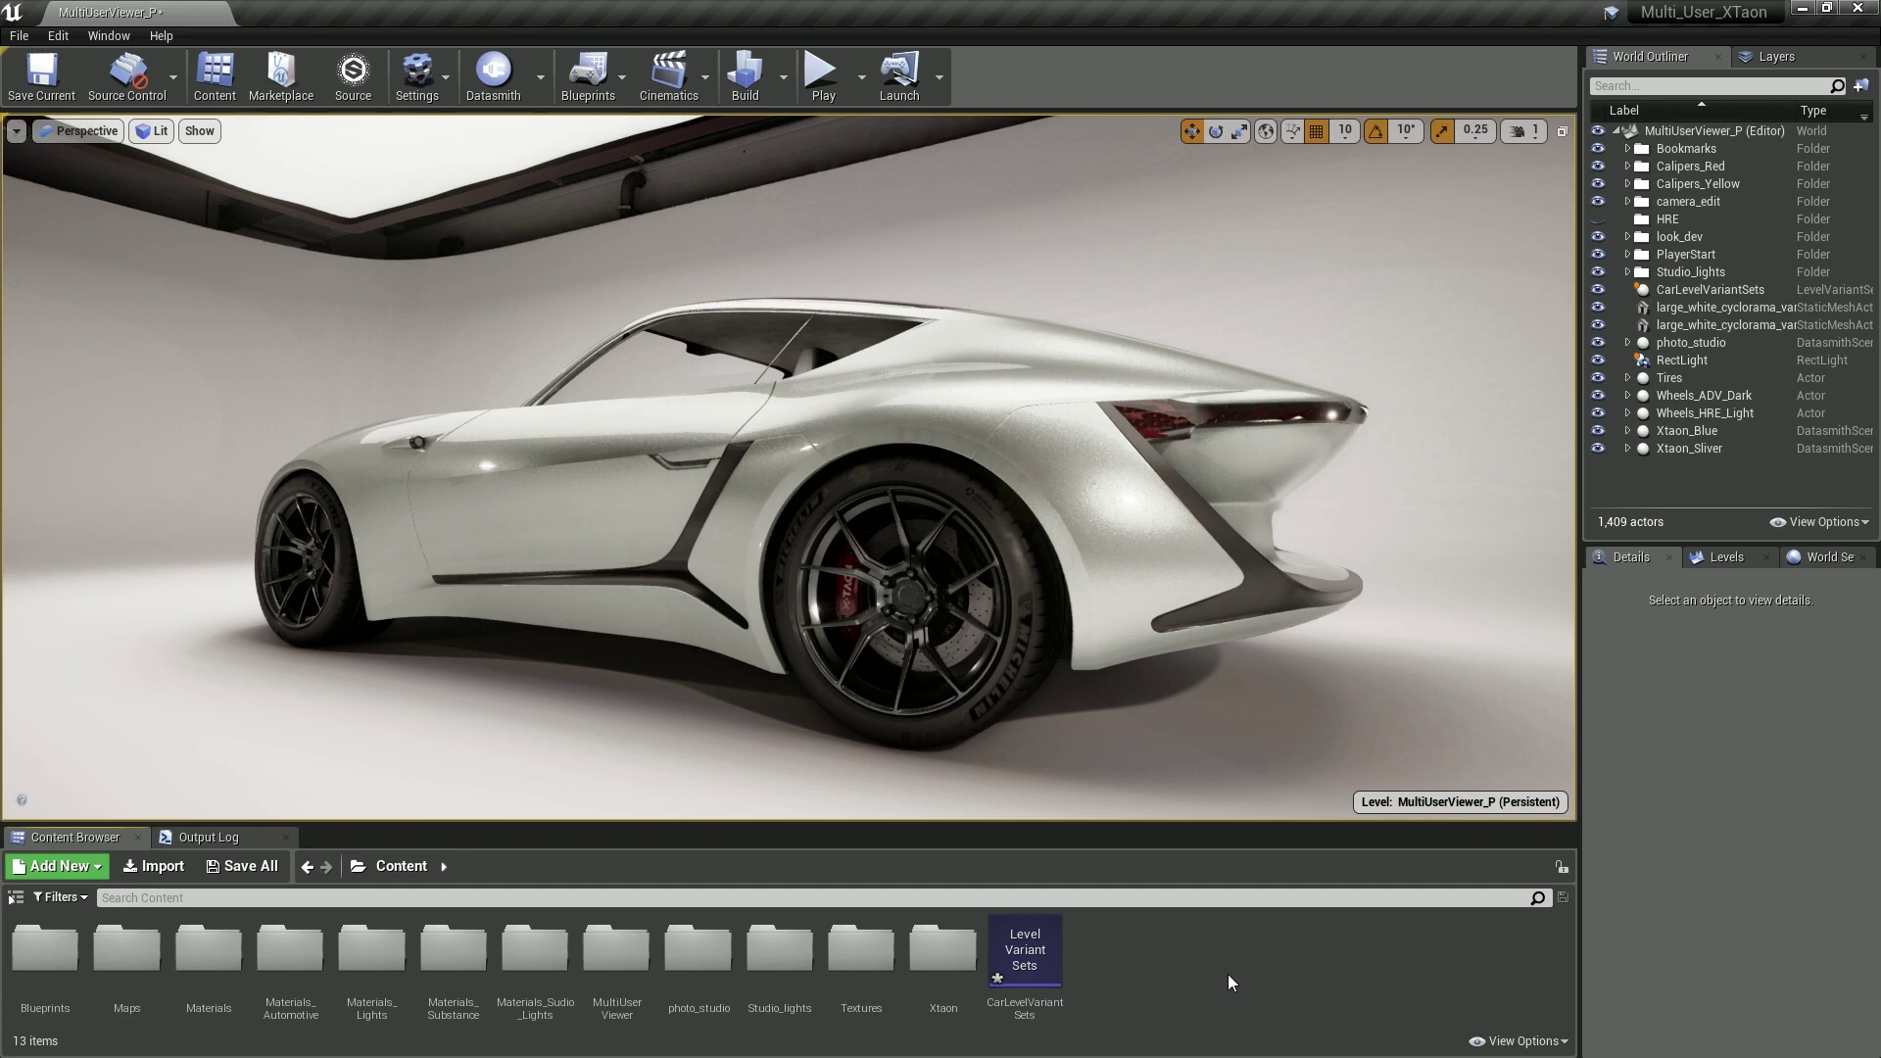
double_click(1031, 955)
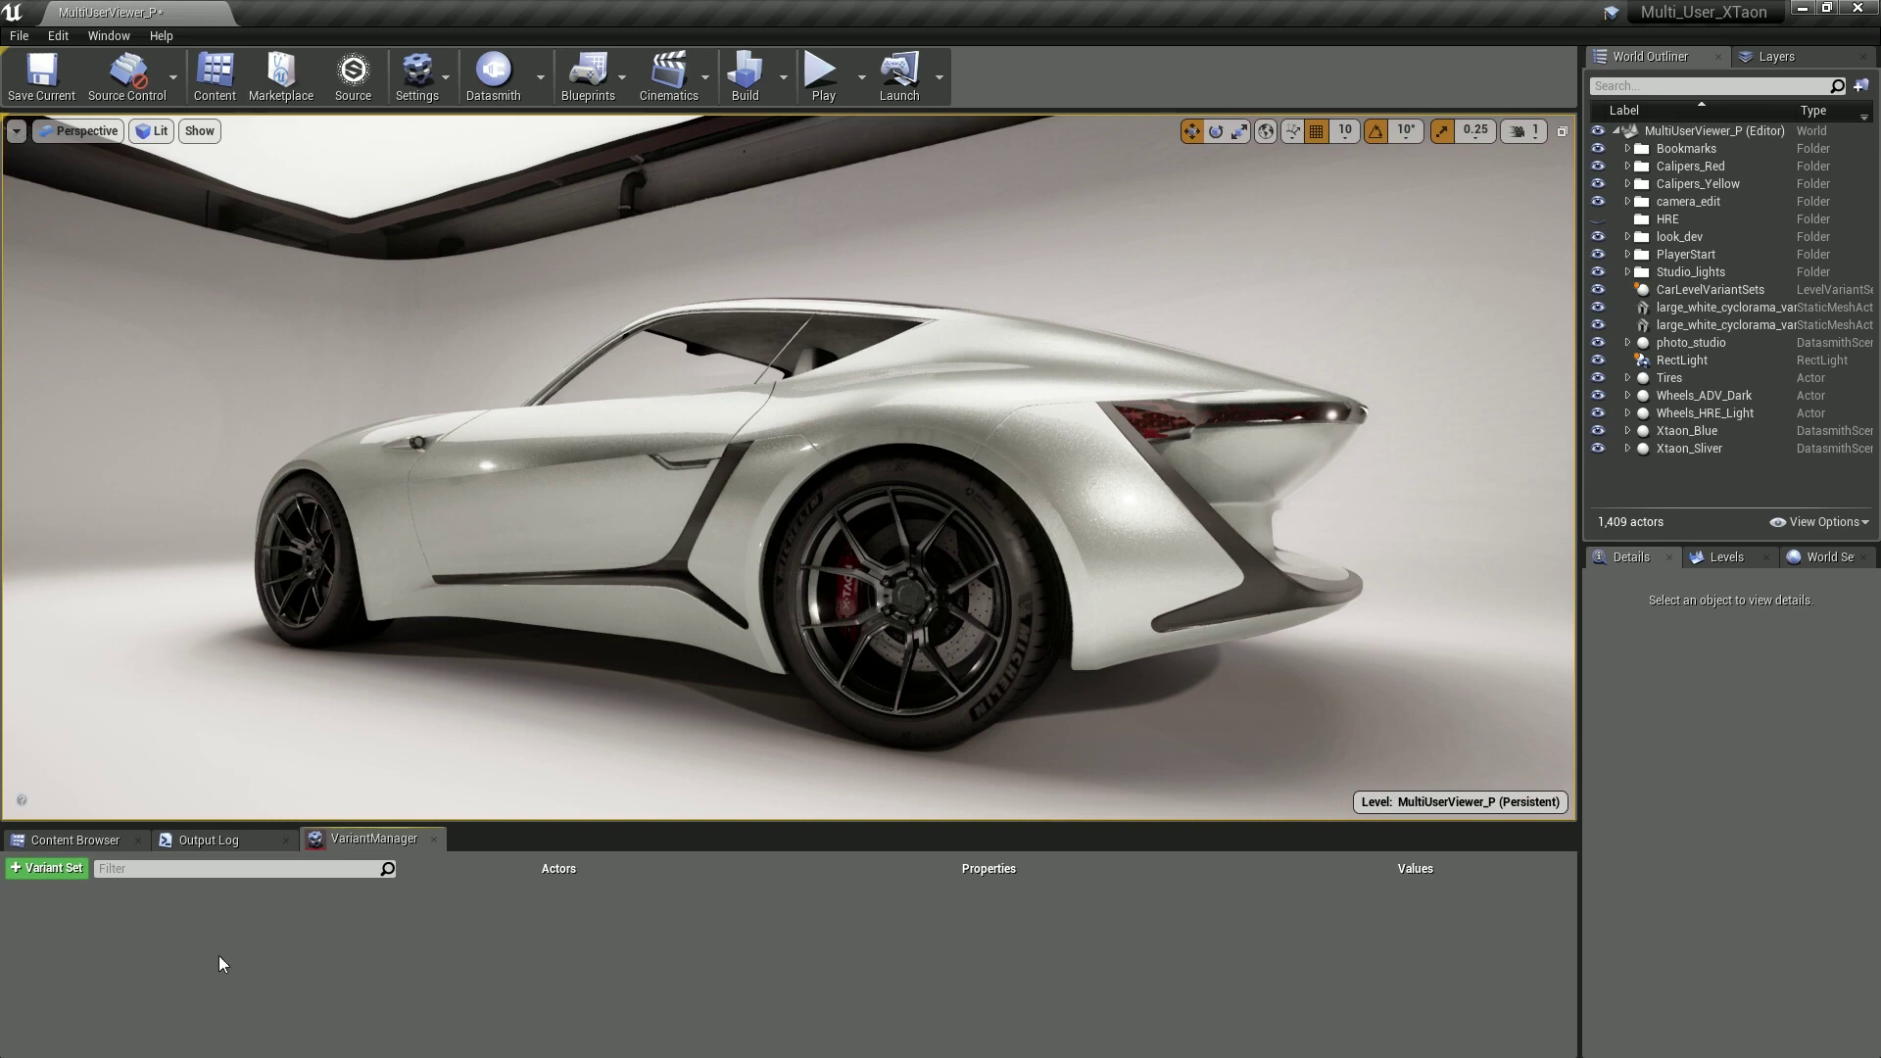
- Add a variant set and rename it Variant Set Wheels
left_click(45, 868)
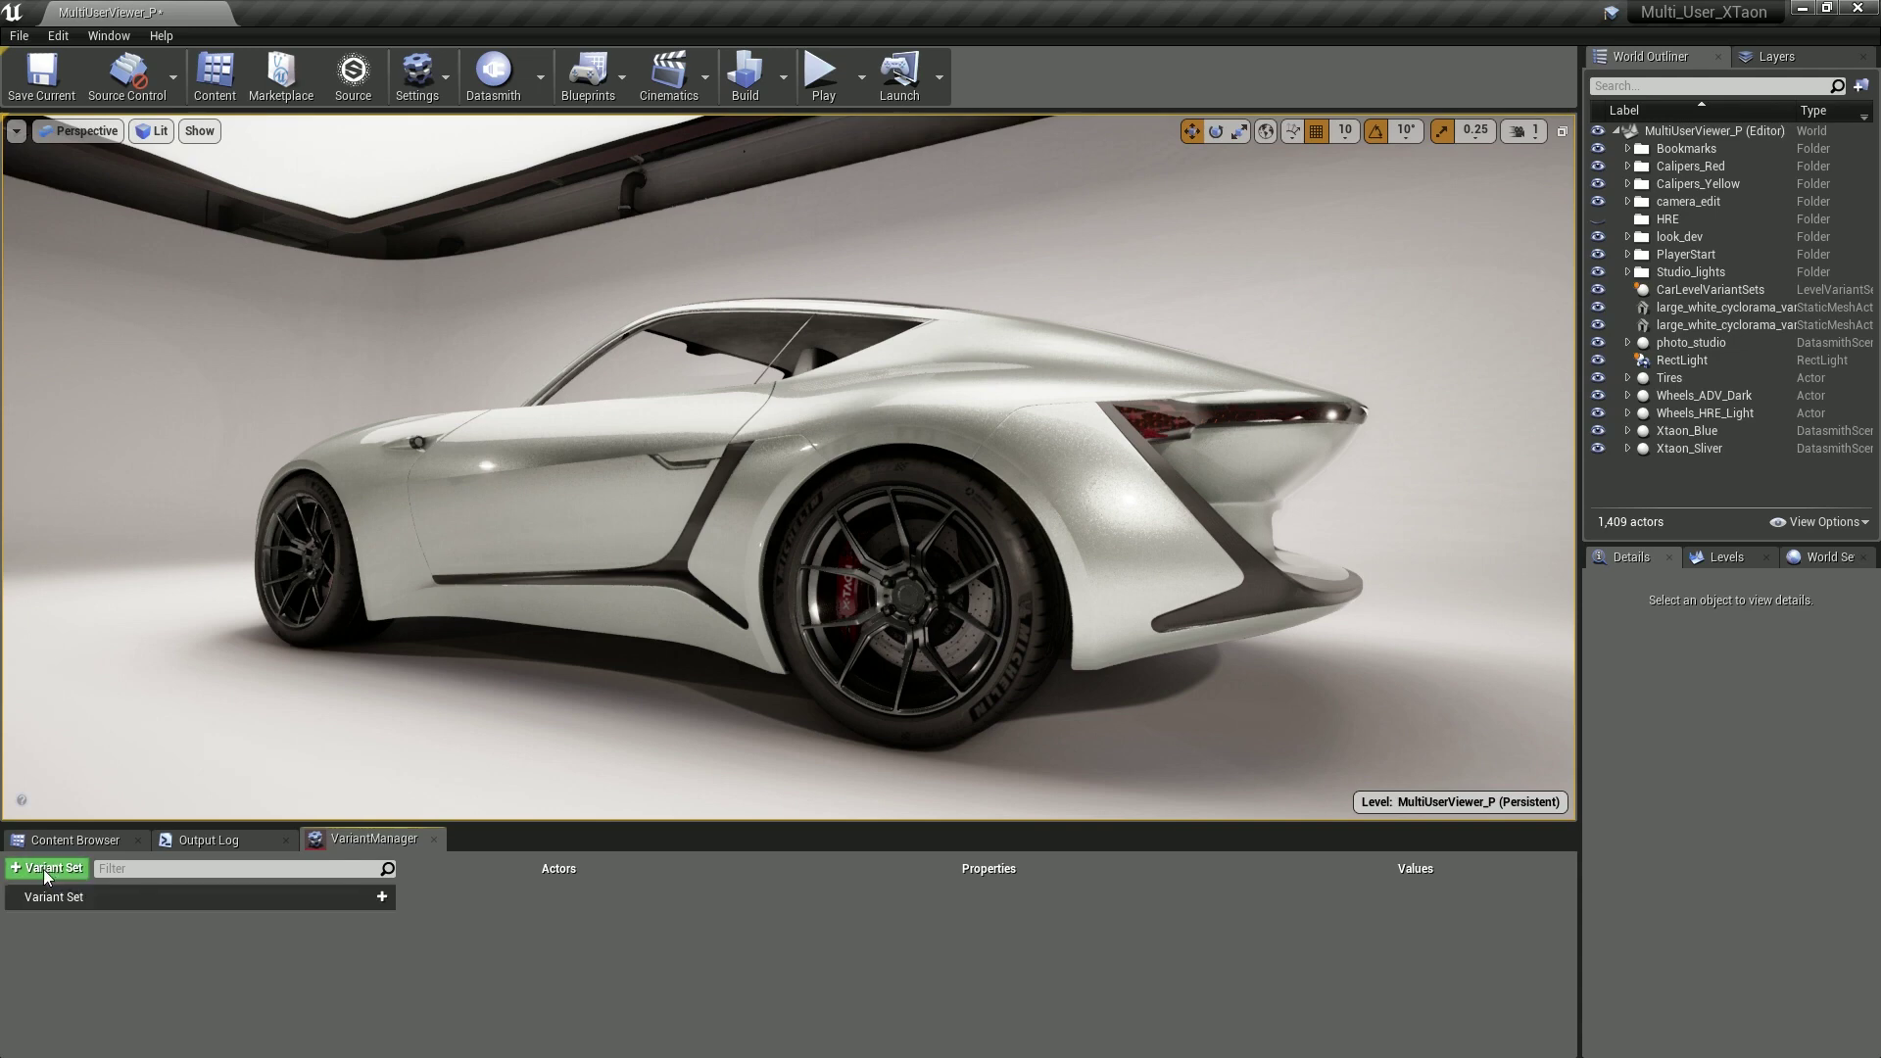
right_click(97, 891)
left_click(169, 836)
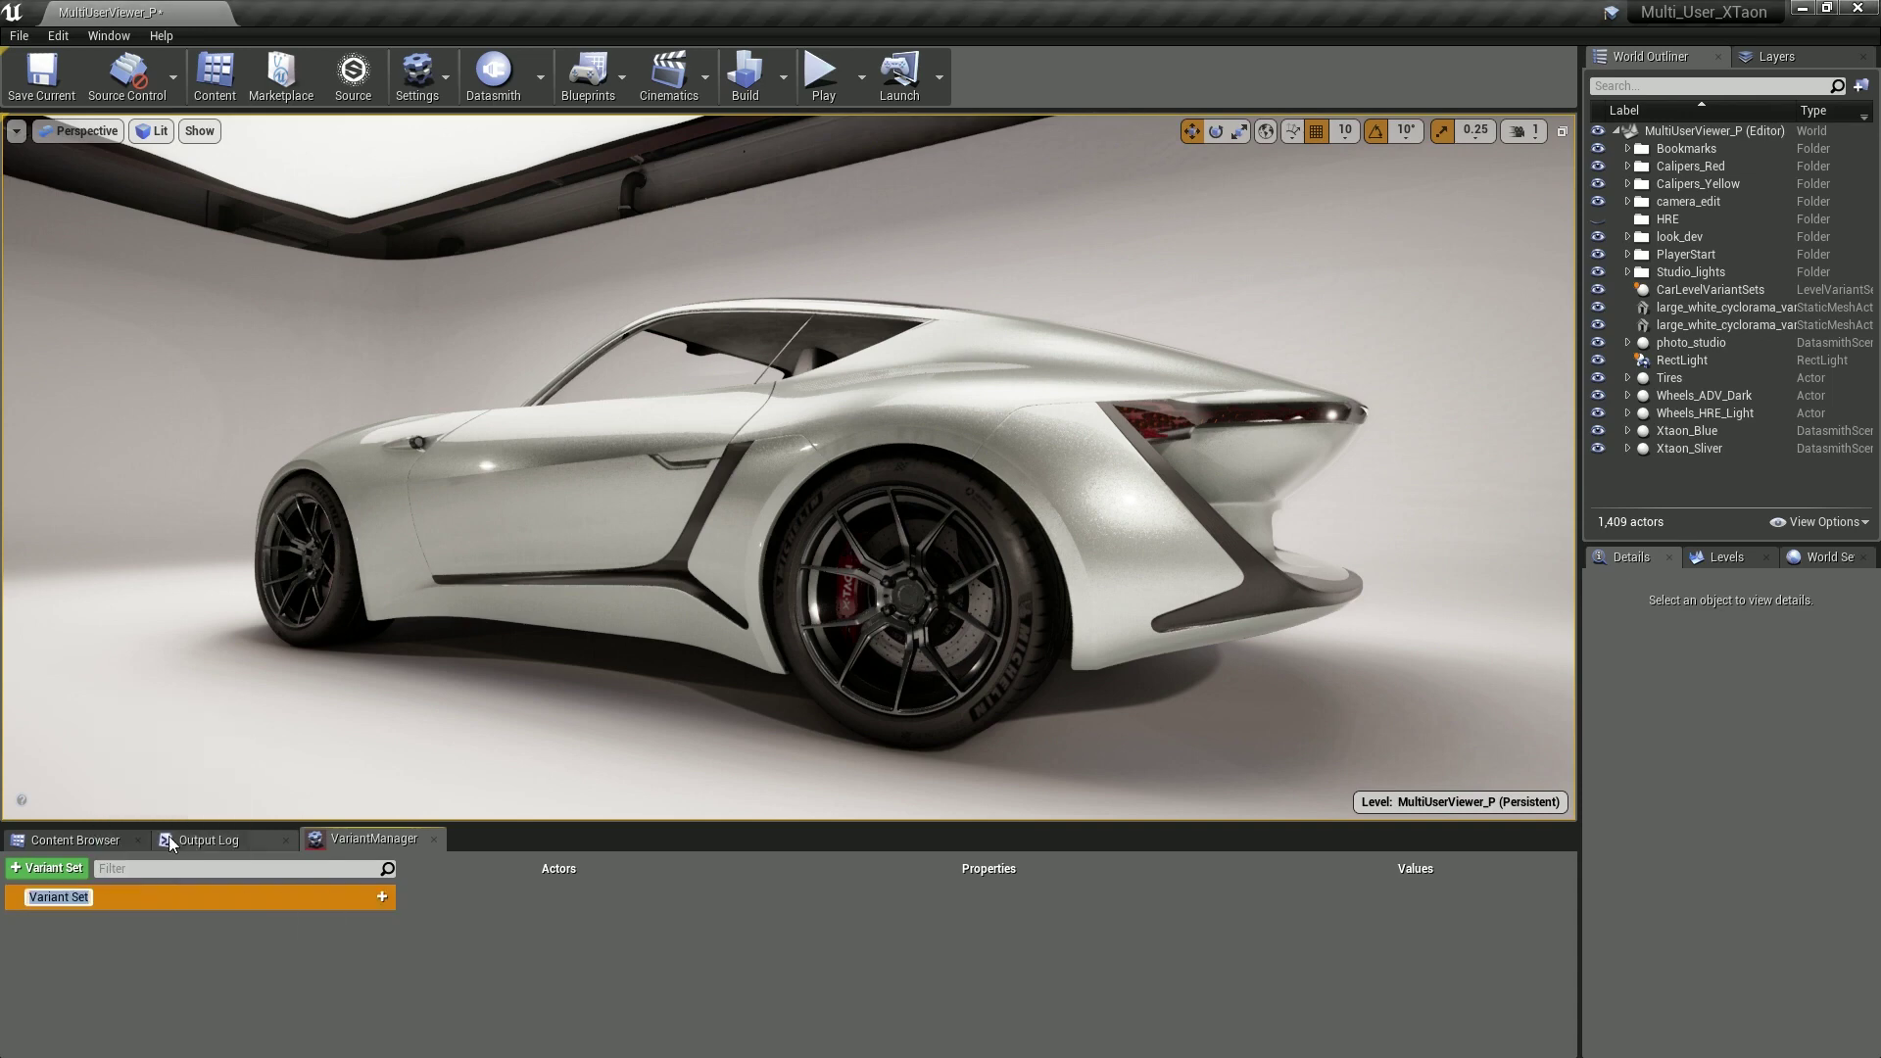
key("Right")
type("Wheel")
type("s")
key("Return")
- Add a variant to Variant Set Wheels and rename it Variant Dark
left_click(382, 897)
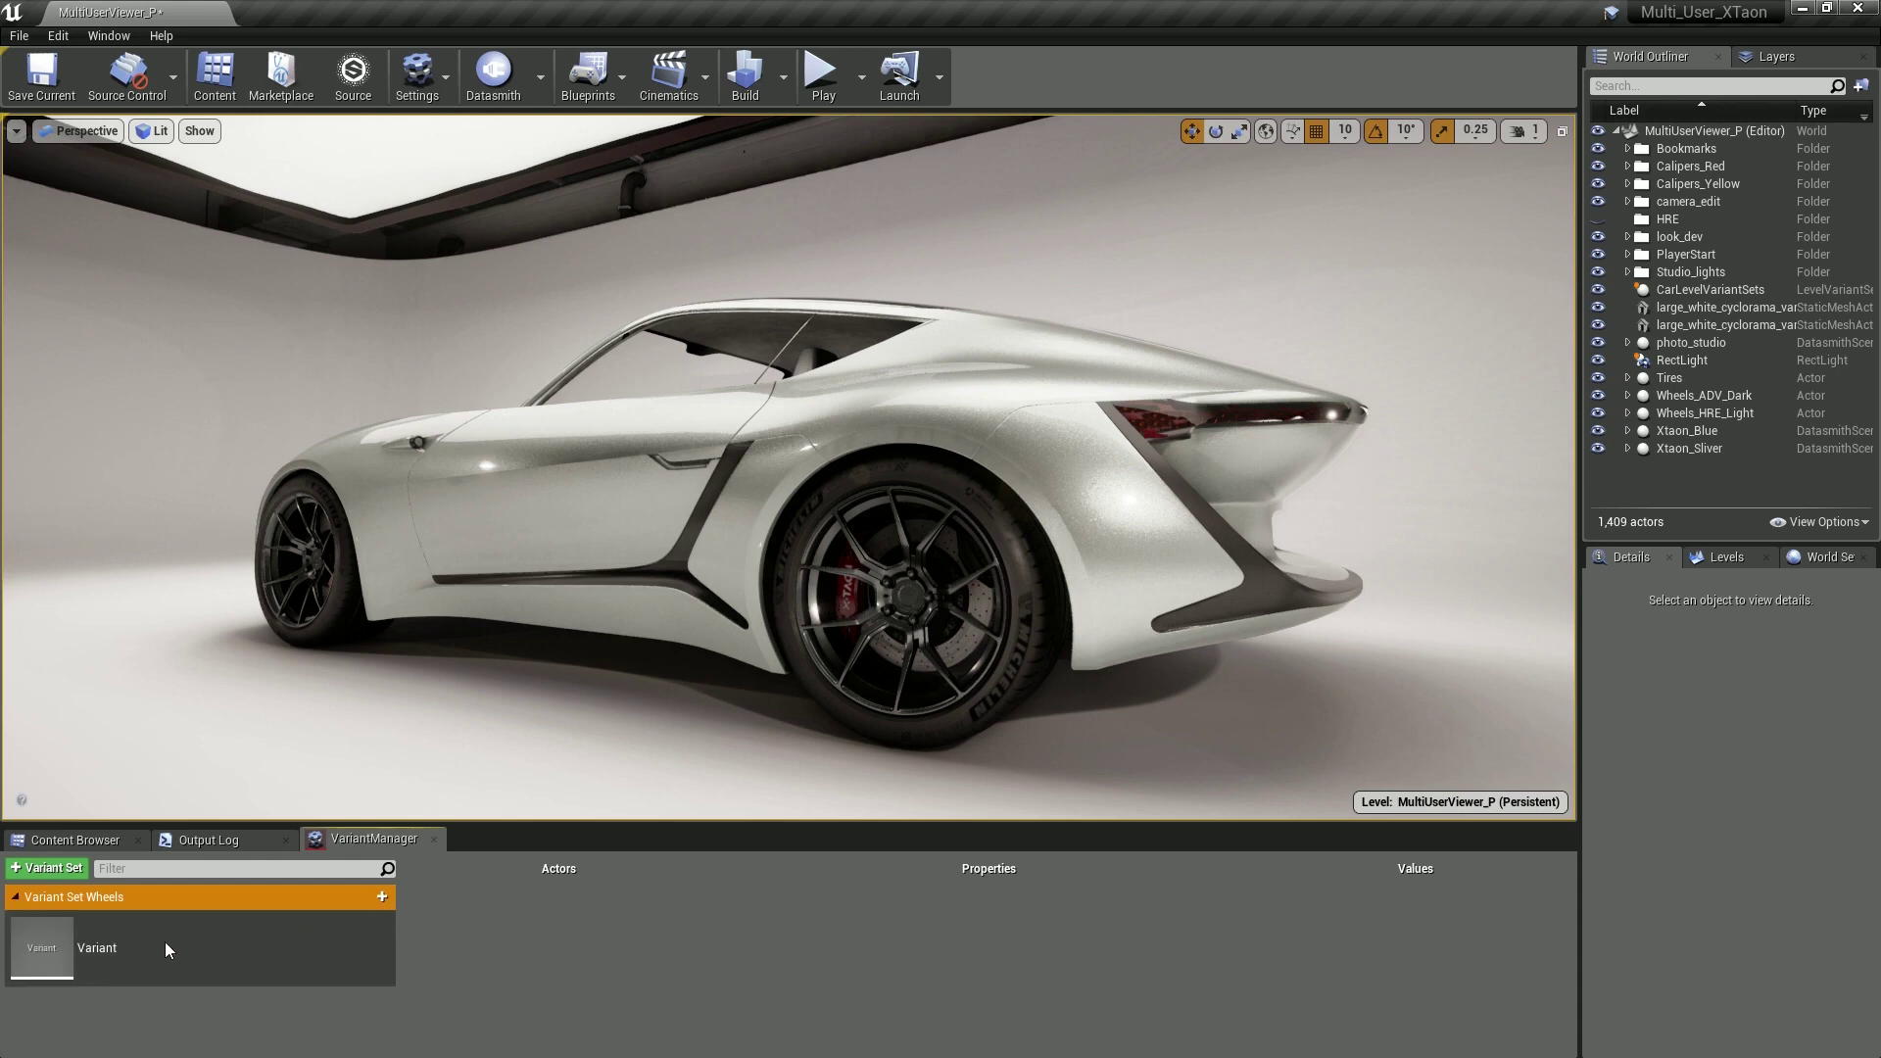
right_click(110, 942)
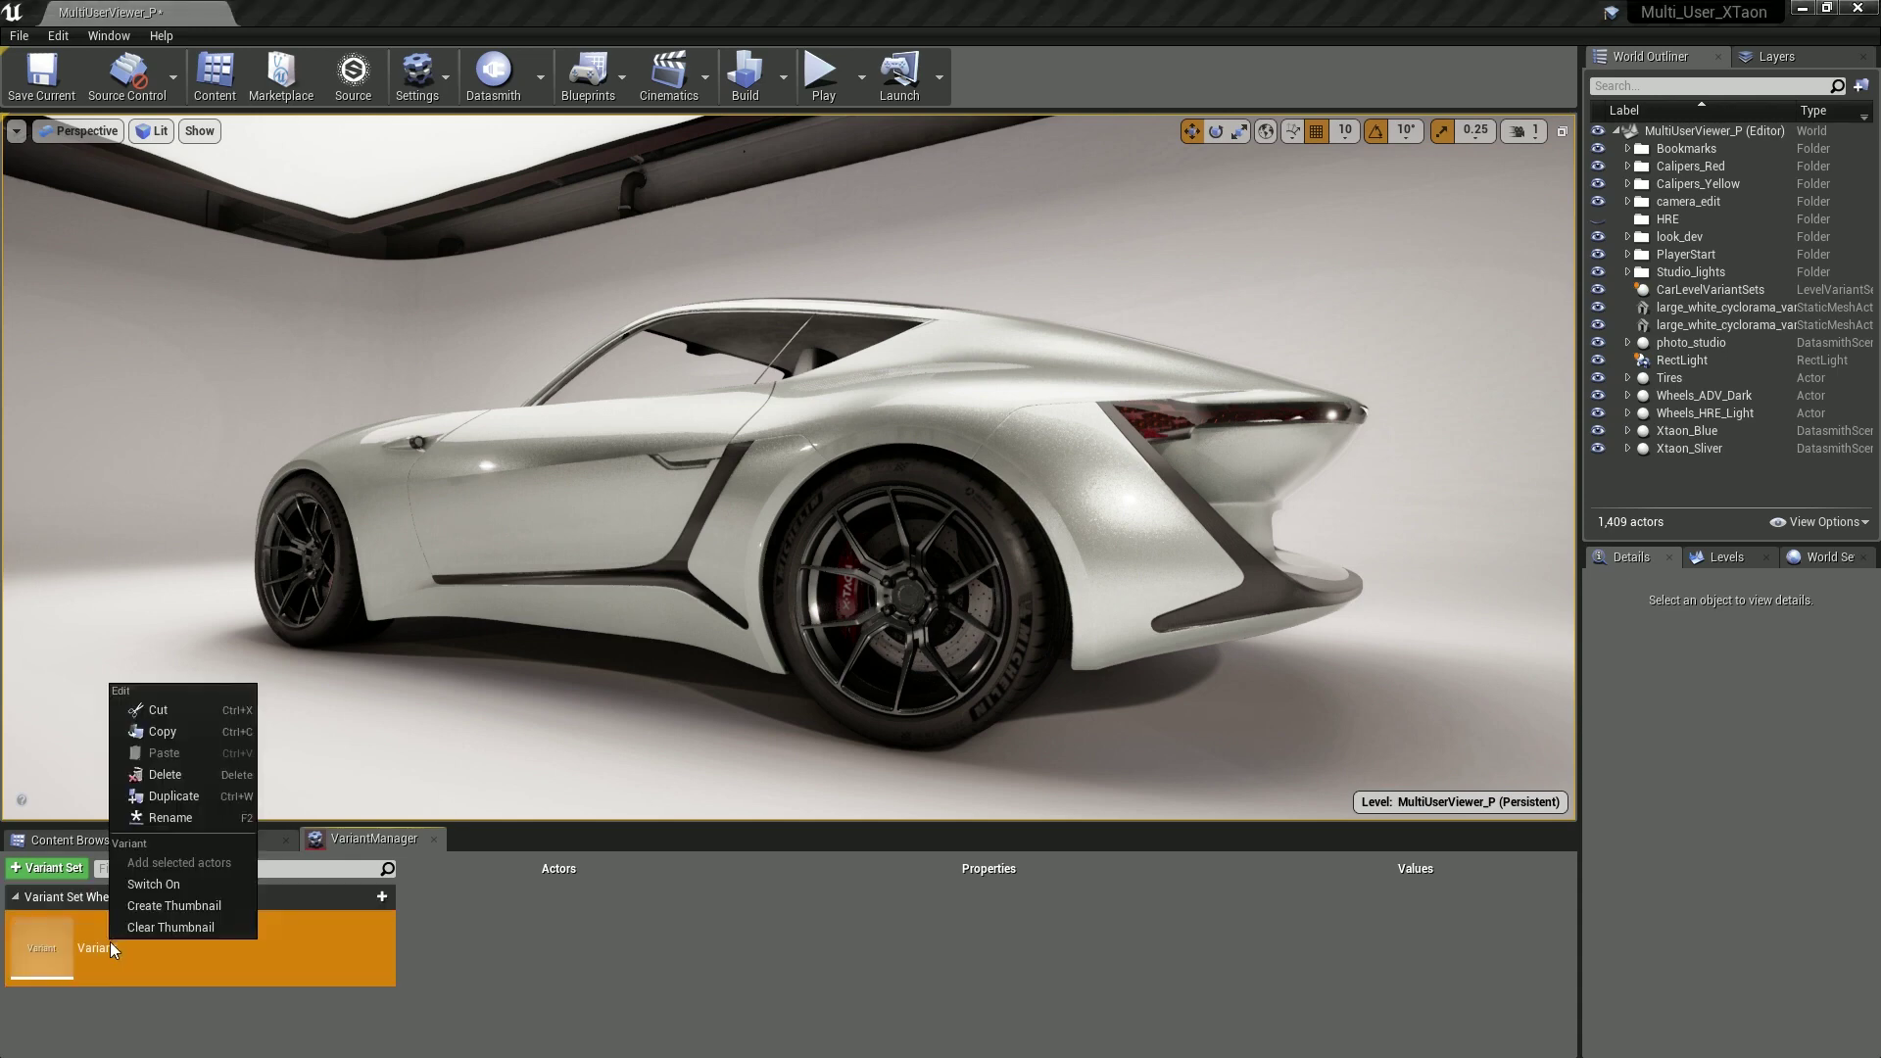
left_click(221, 817)
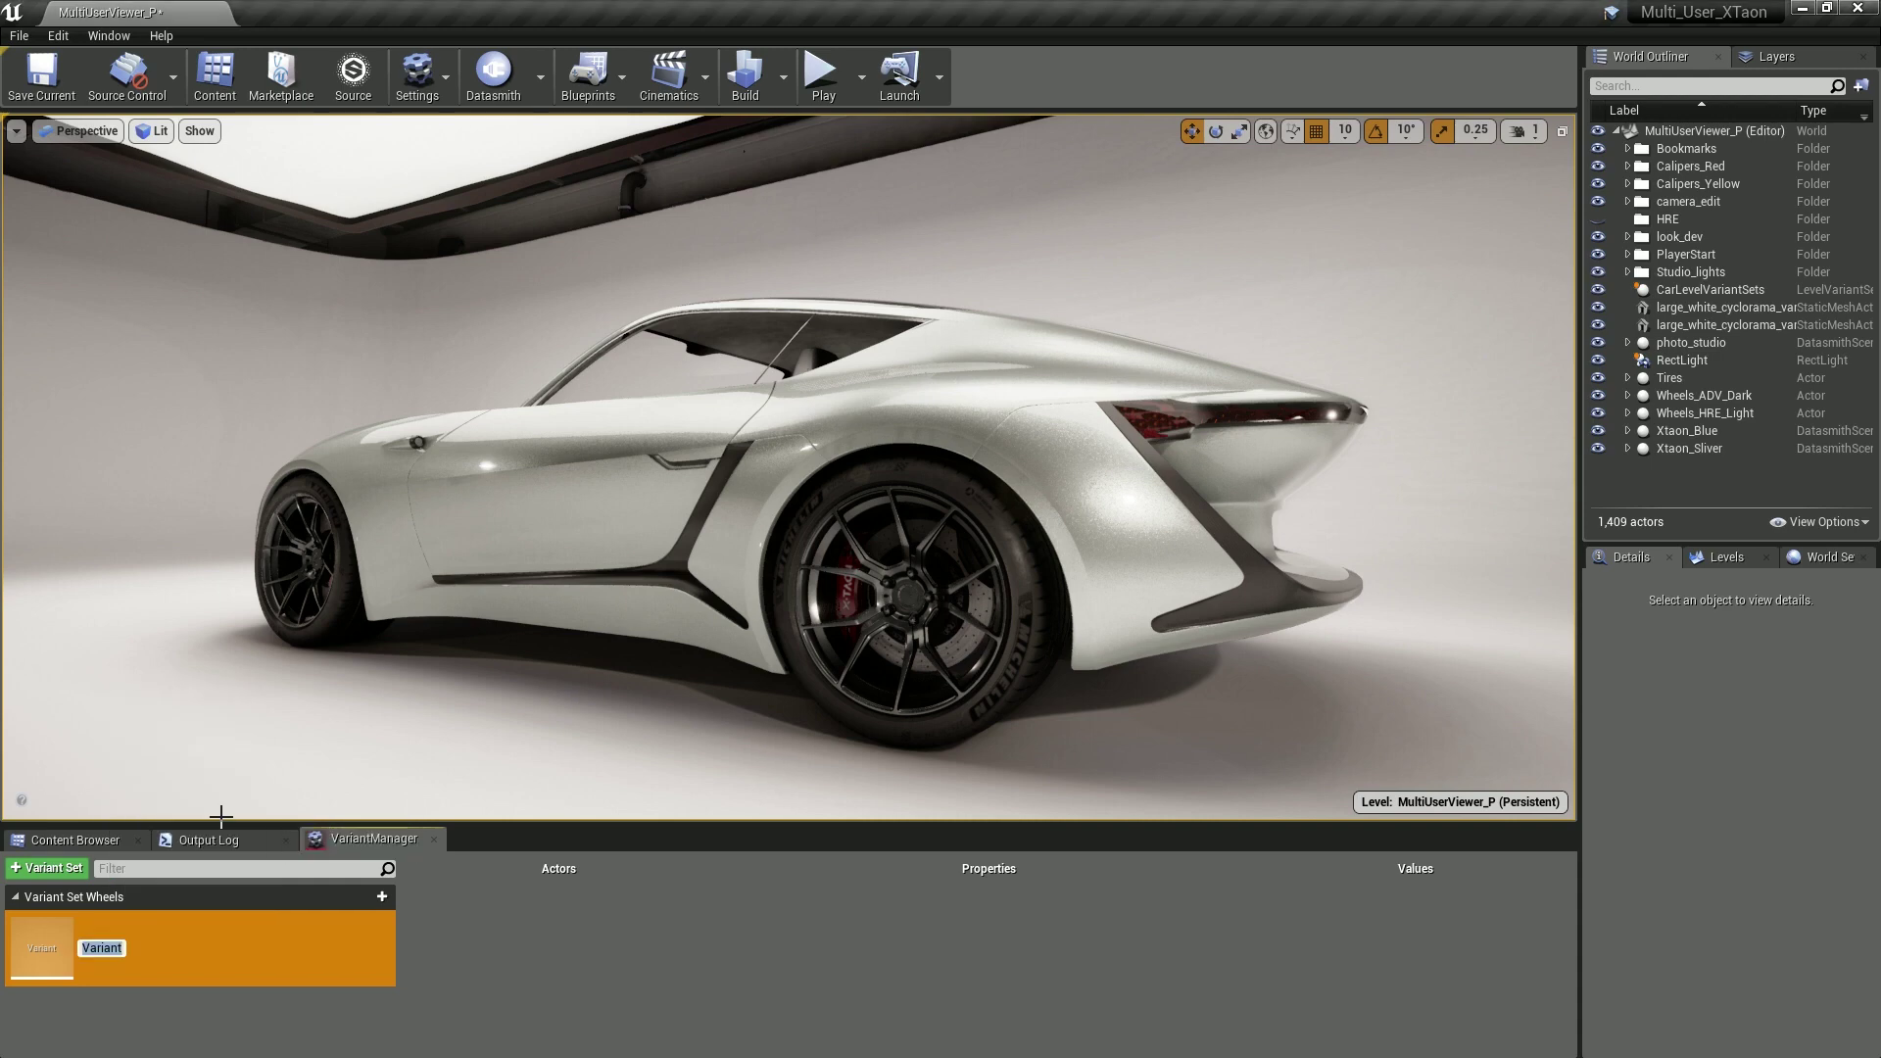
key("Right")
type("Dark")
key("Return")
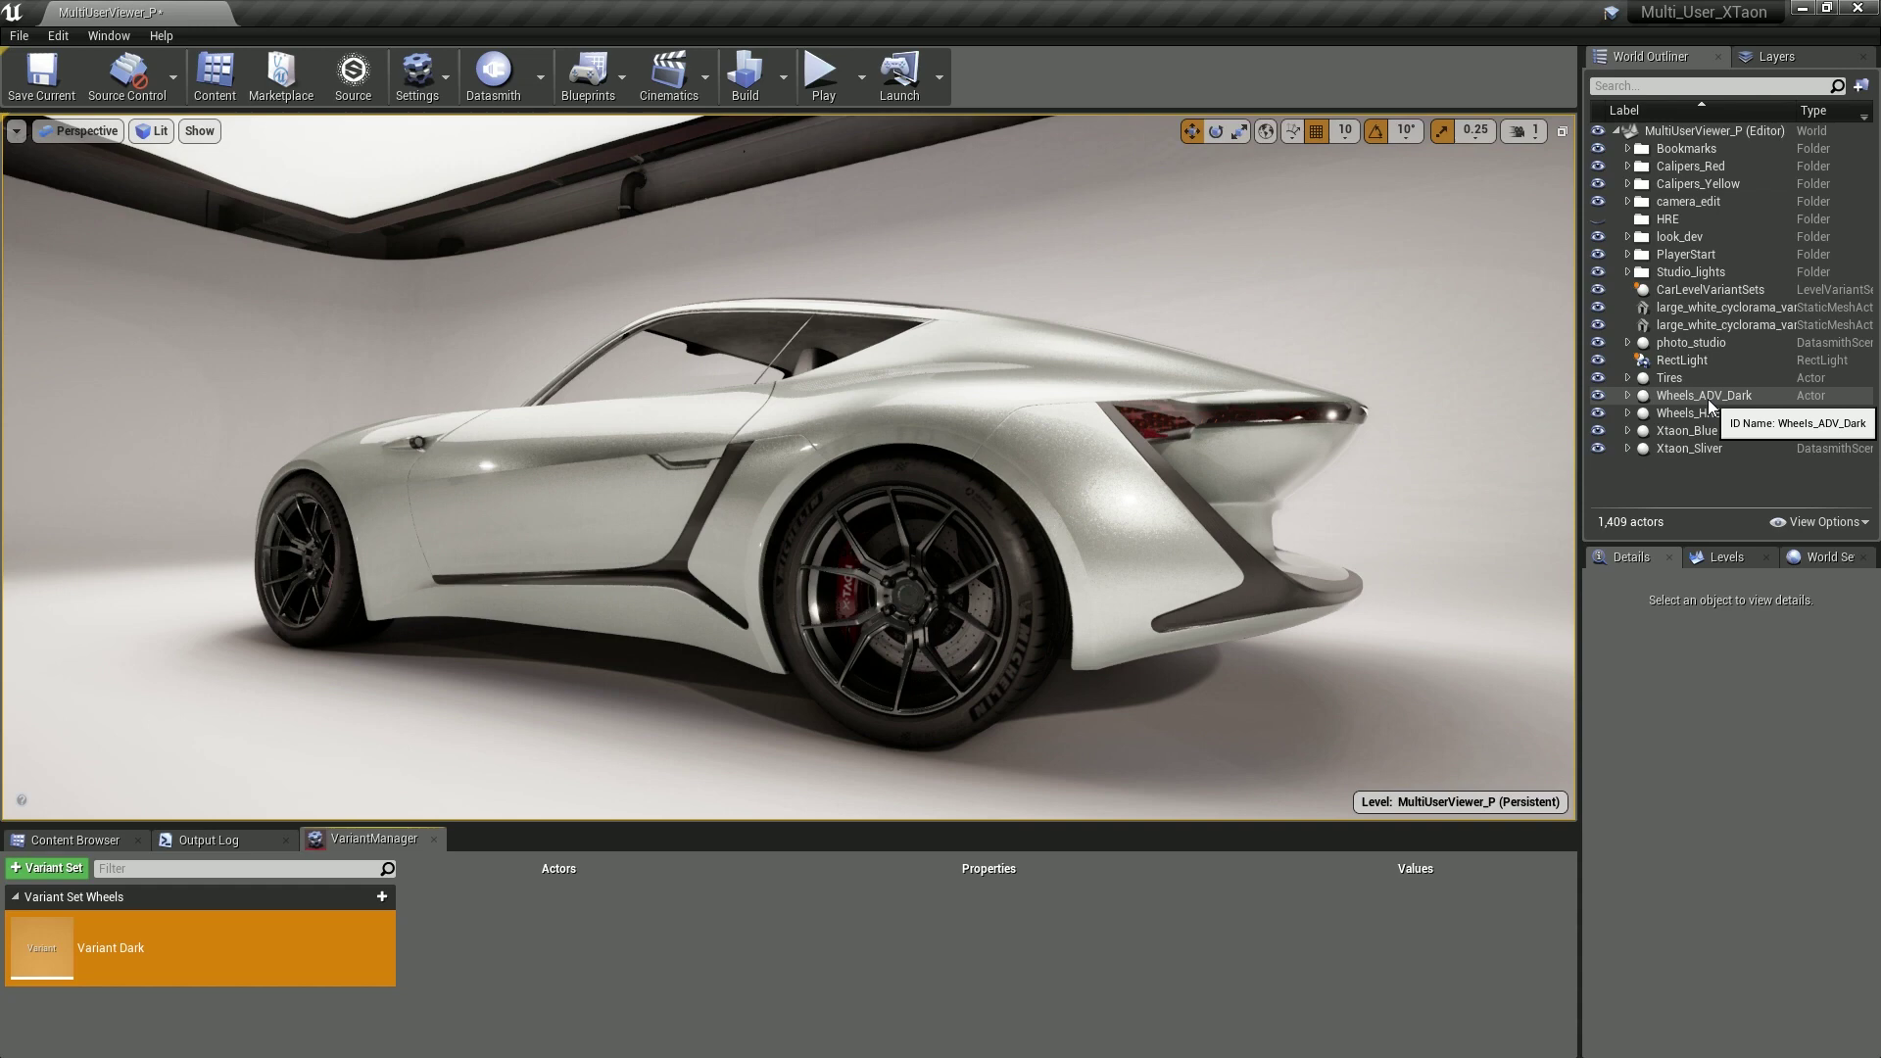
- Bind Wheels_ADV_Dark and Wheels_HRE_Light to Variant Dark, capturing Root Component / Visible, and check the captured value of each actor
left_click(1627, 396)
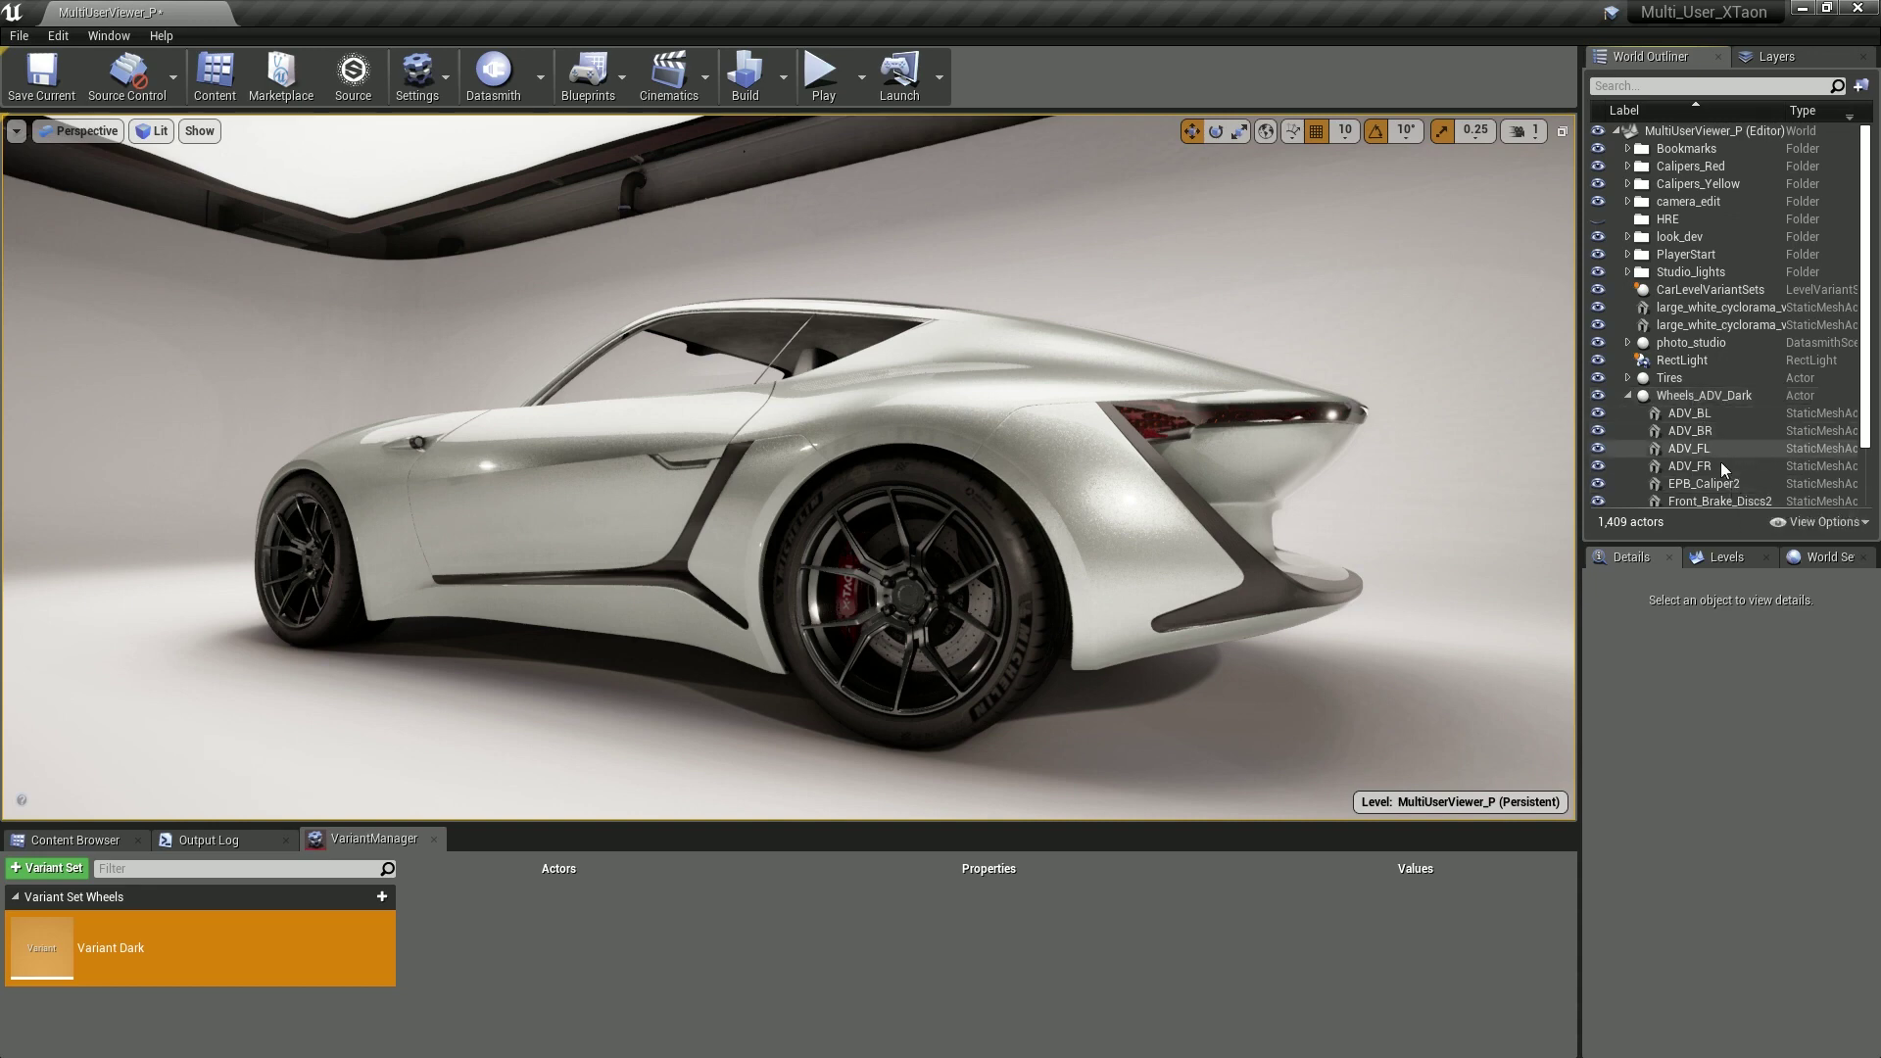
left_click(1628, 396)
left_click(1628, 412)
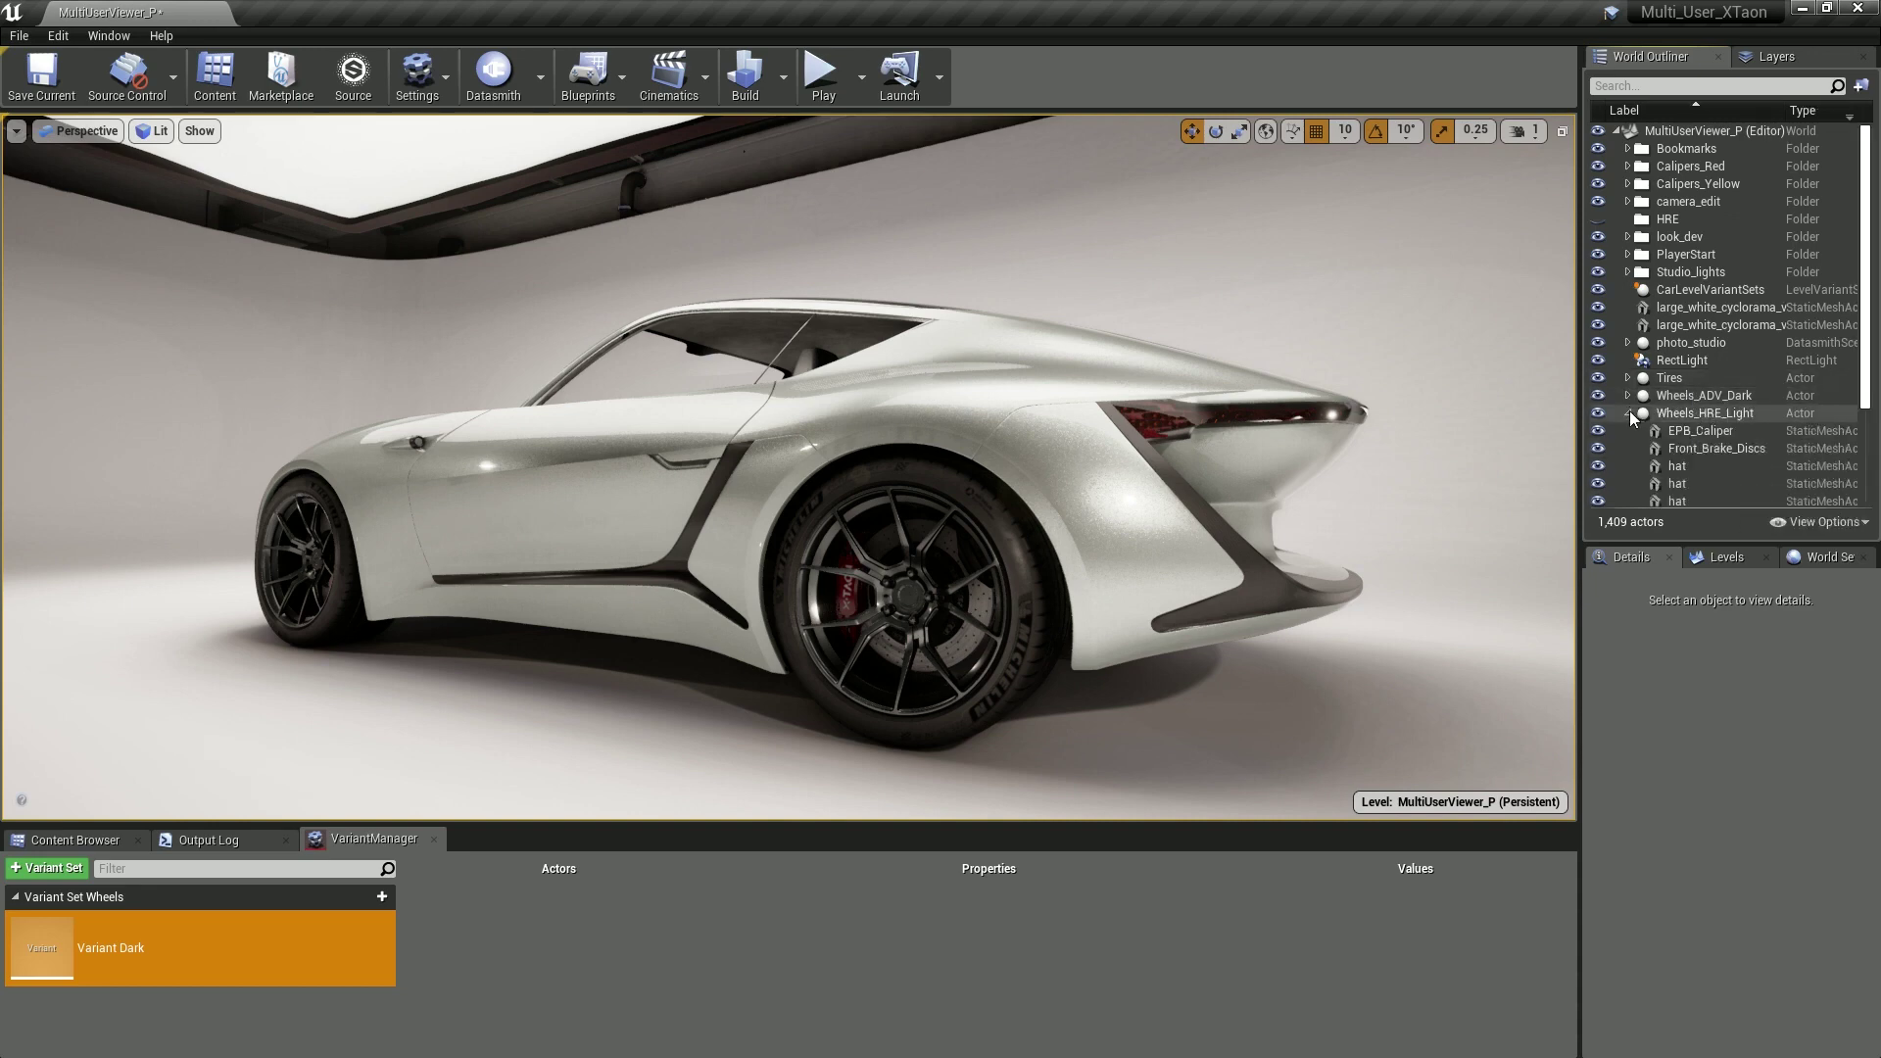
left_click(1628, 412)
left_click(1705, 398)
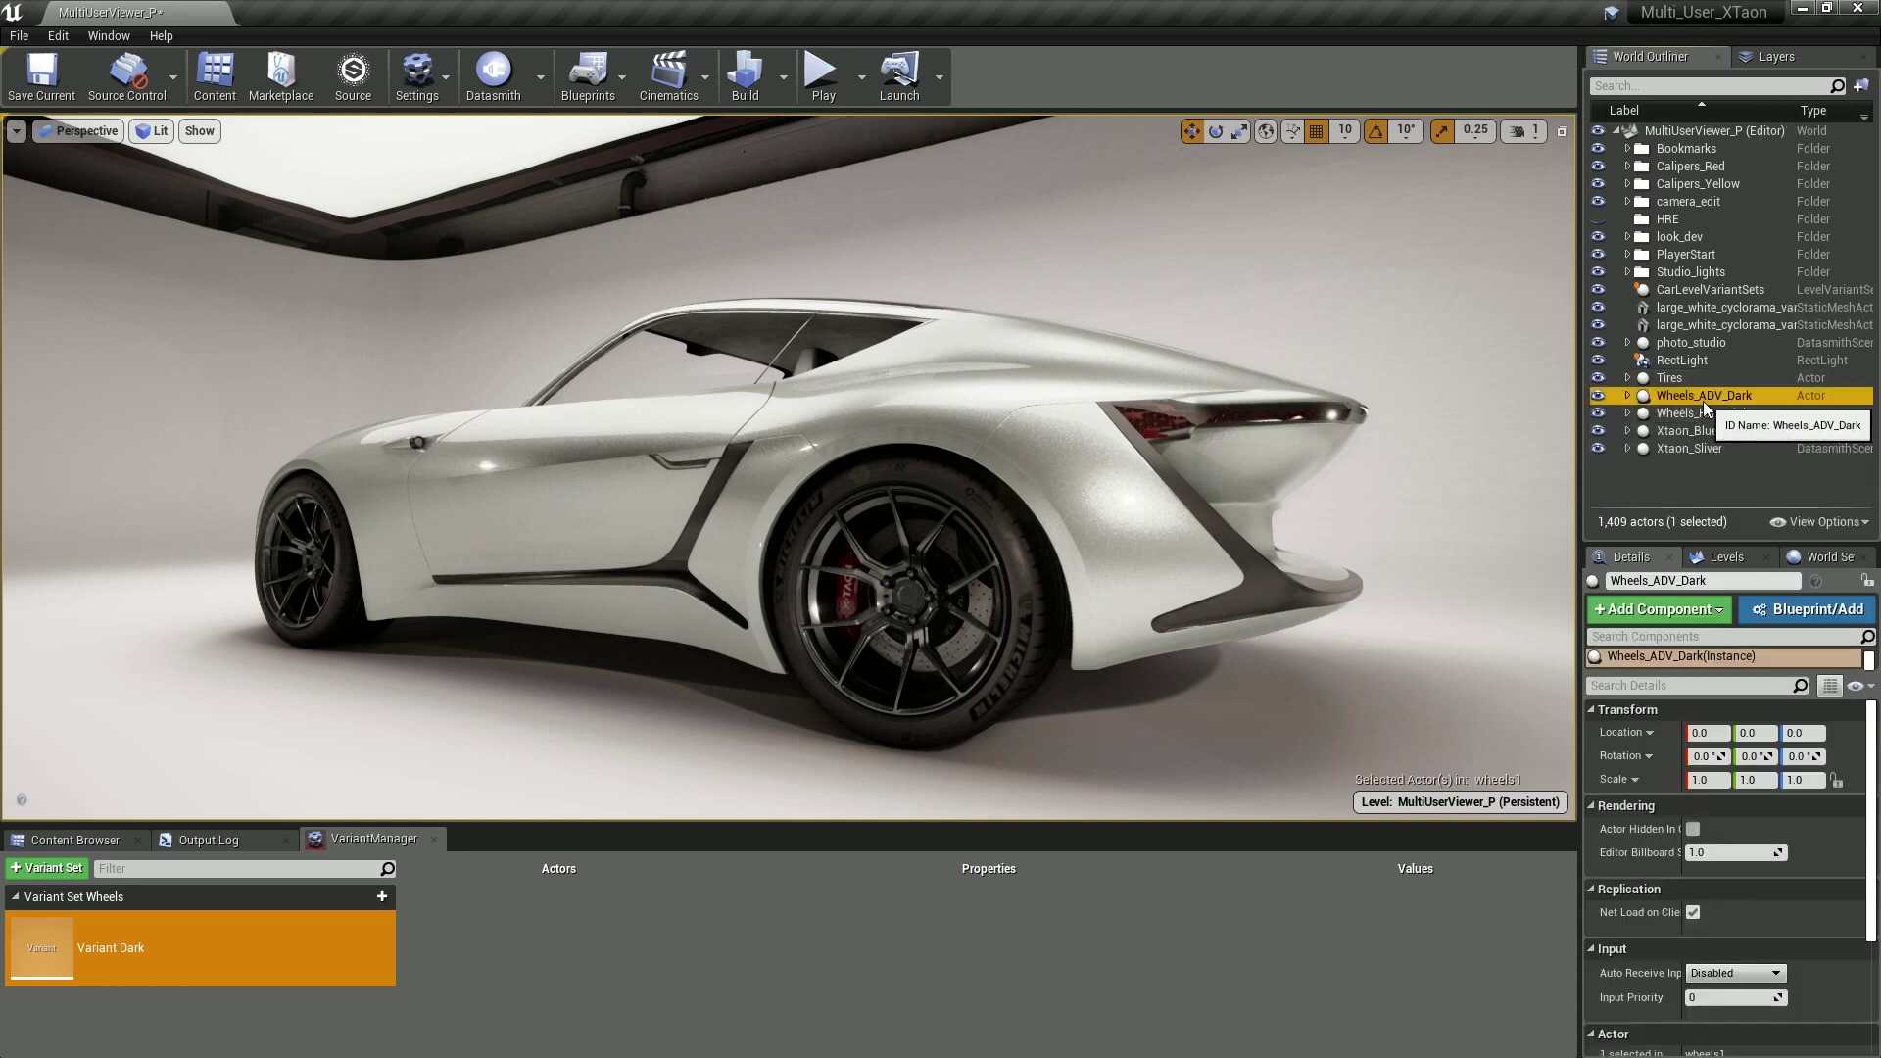
left_click(1719, 416, "ctrl")
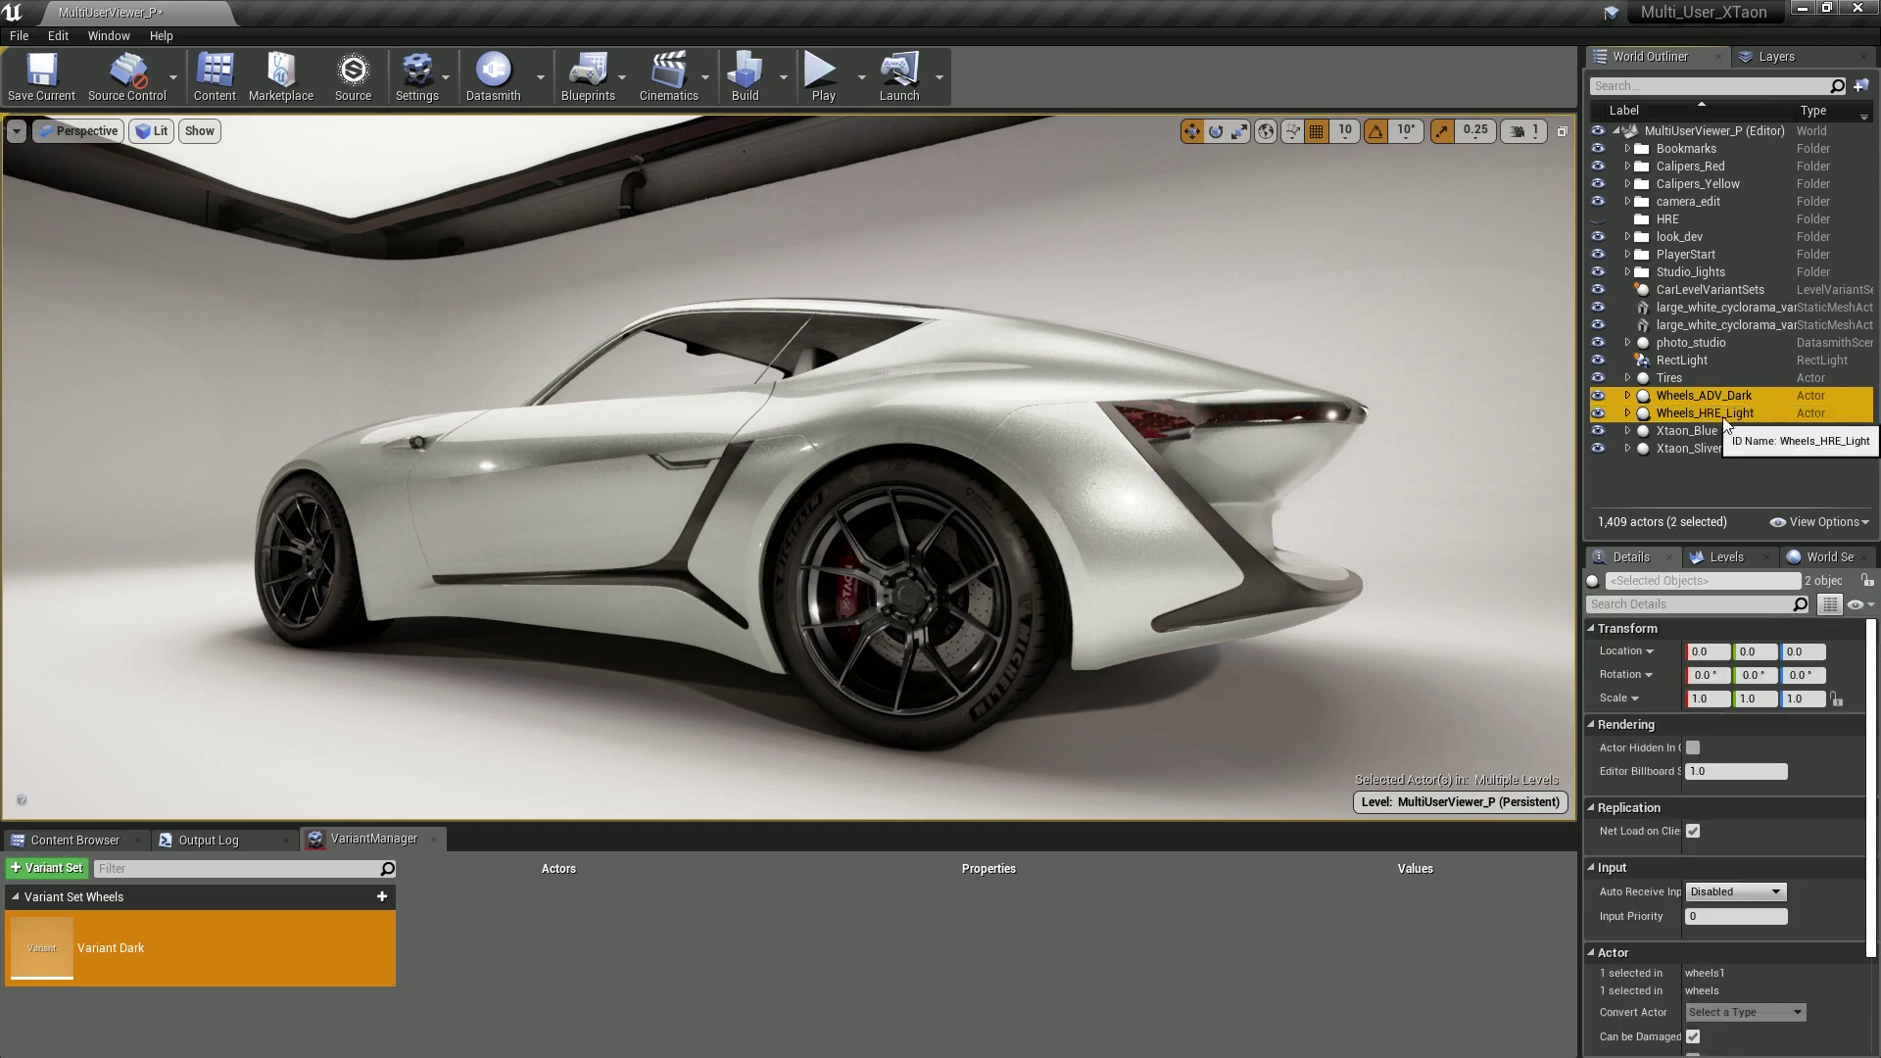
left_click_drag(1725, 423, 159, 936)
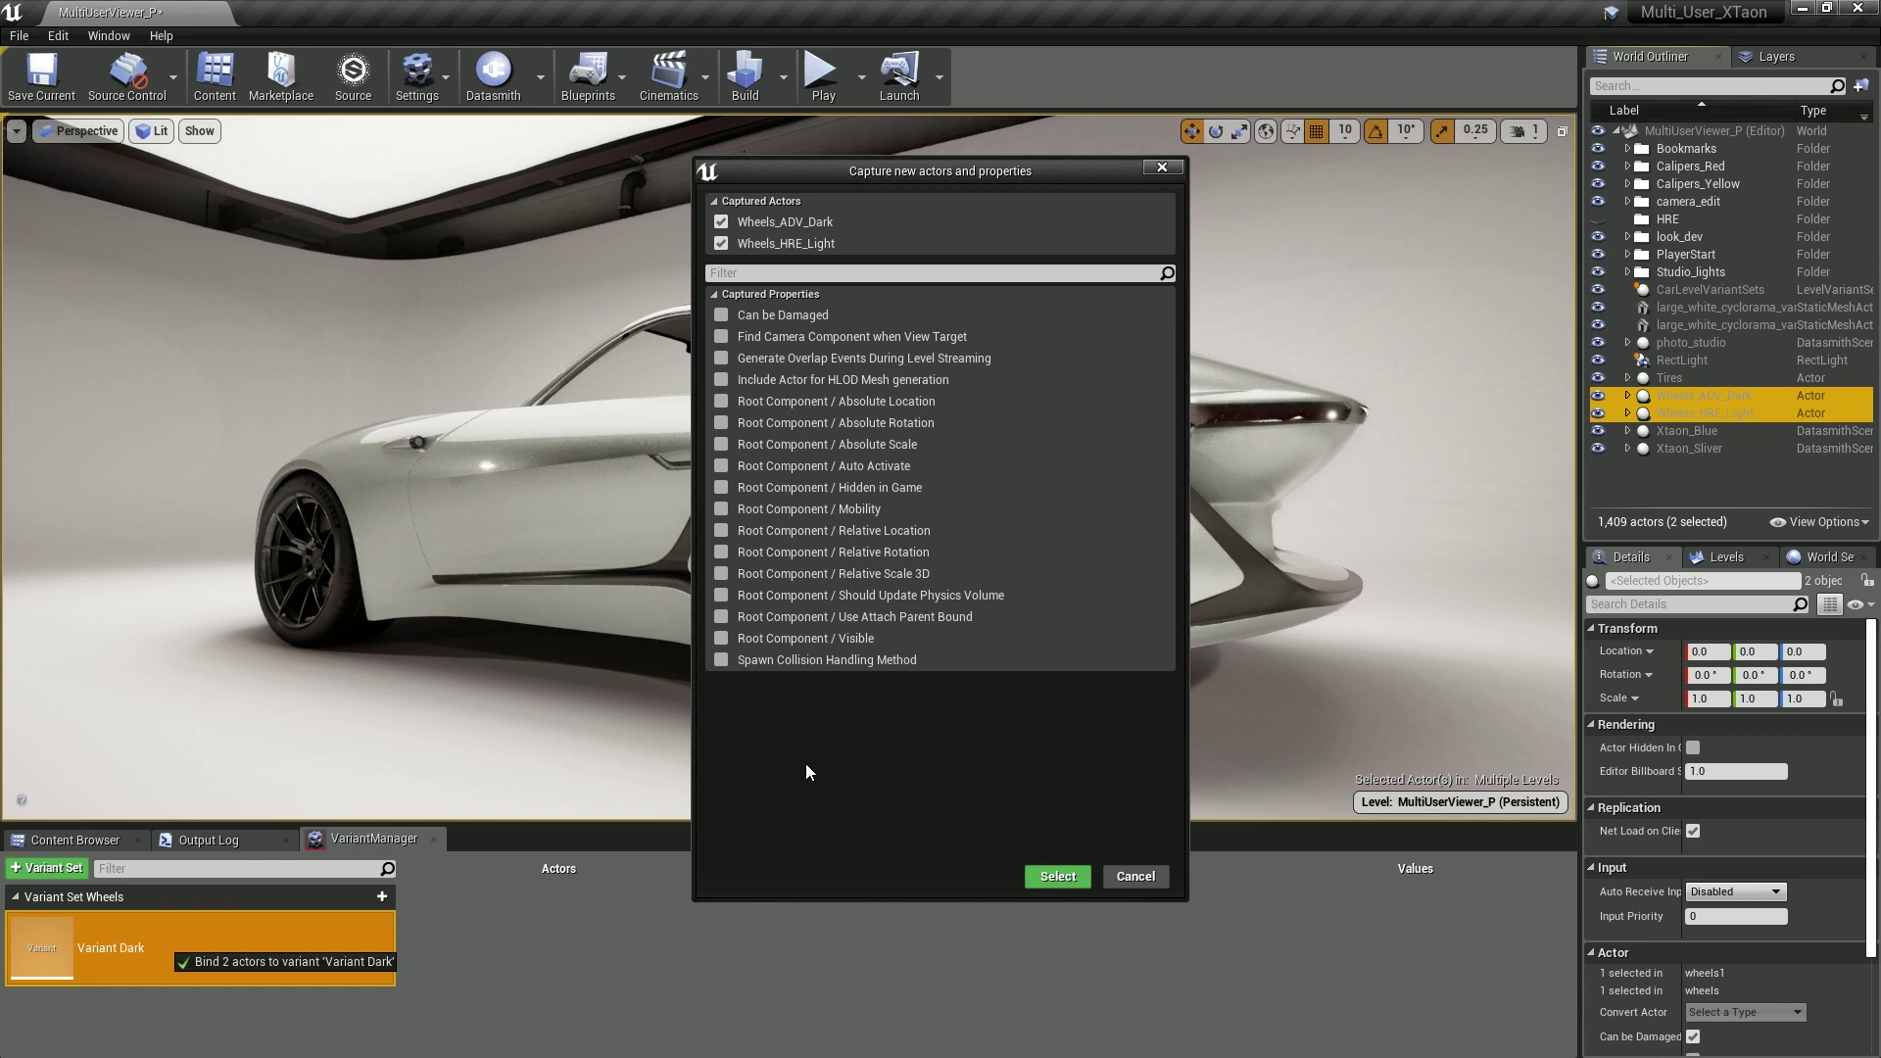
left_click(720, 639)
left_click(1054, 880)
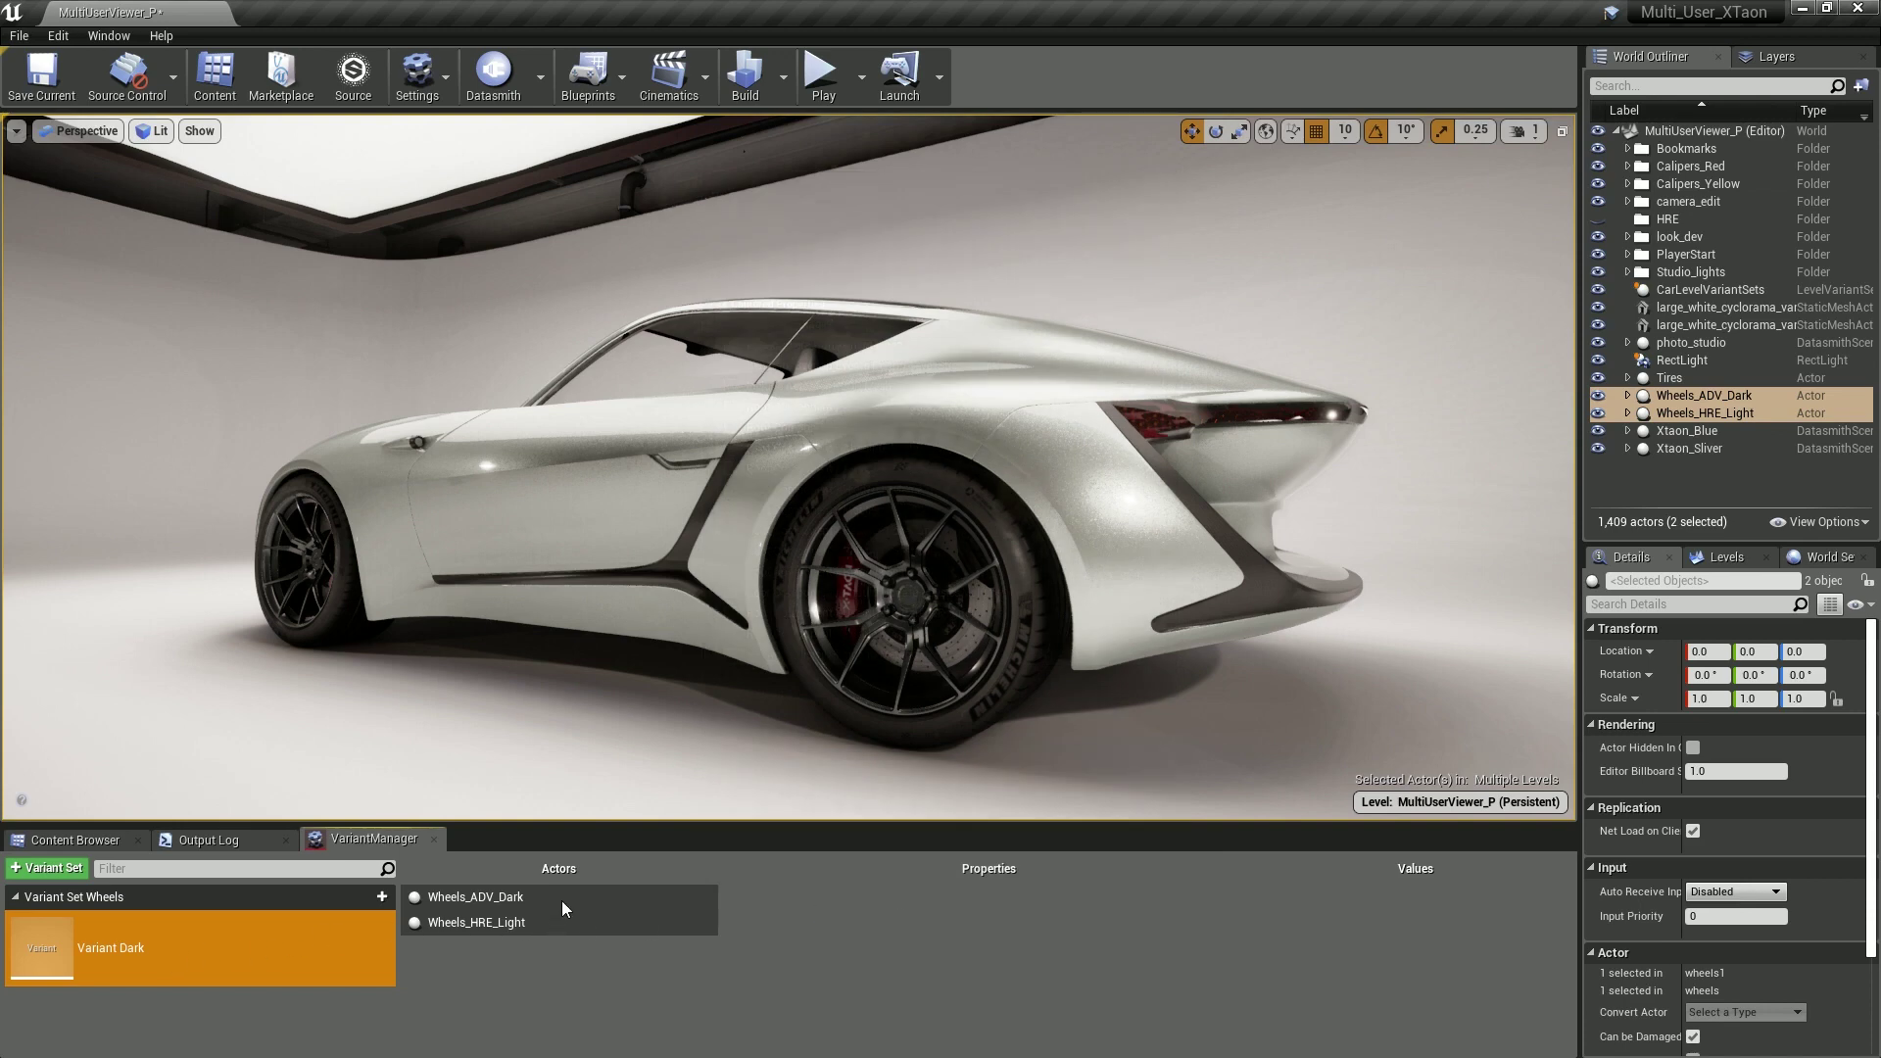
left_click(500, 901)
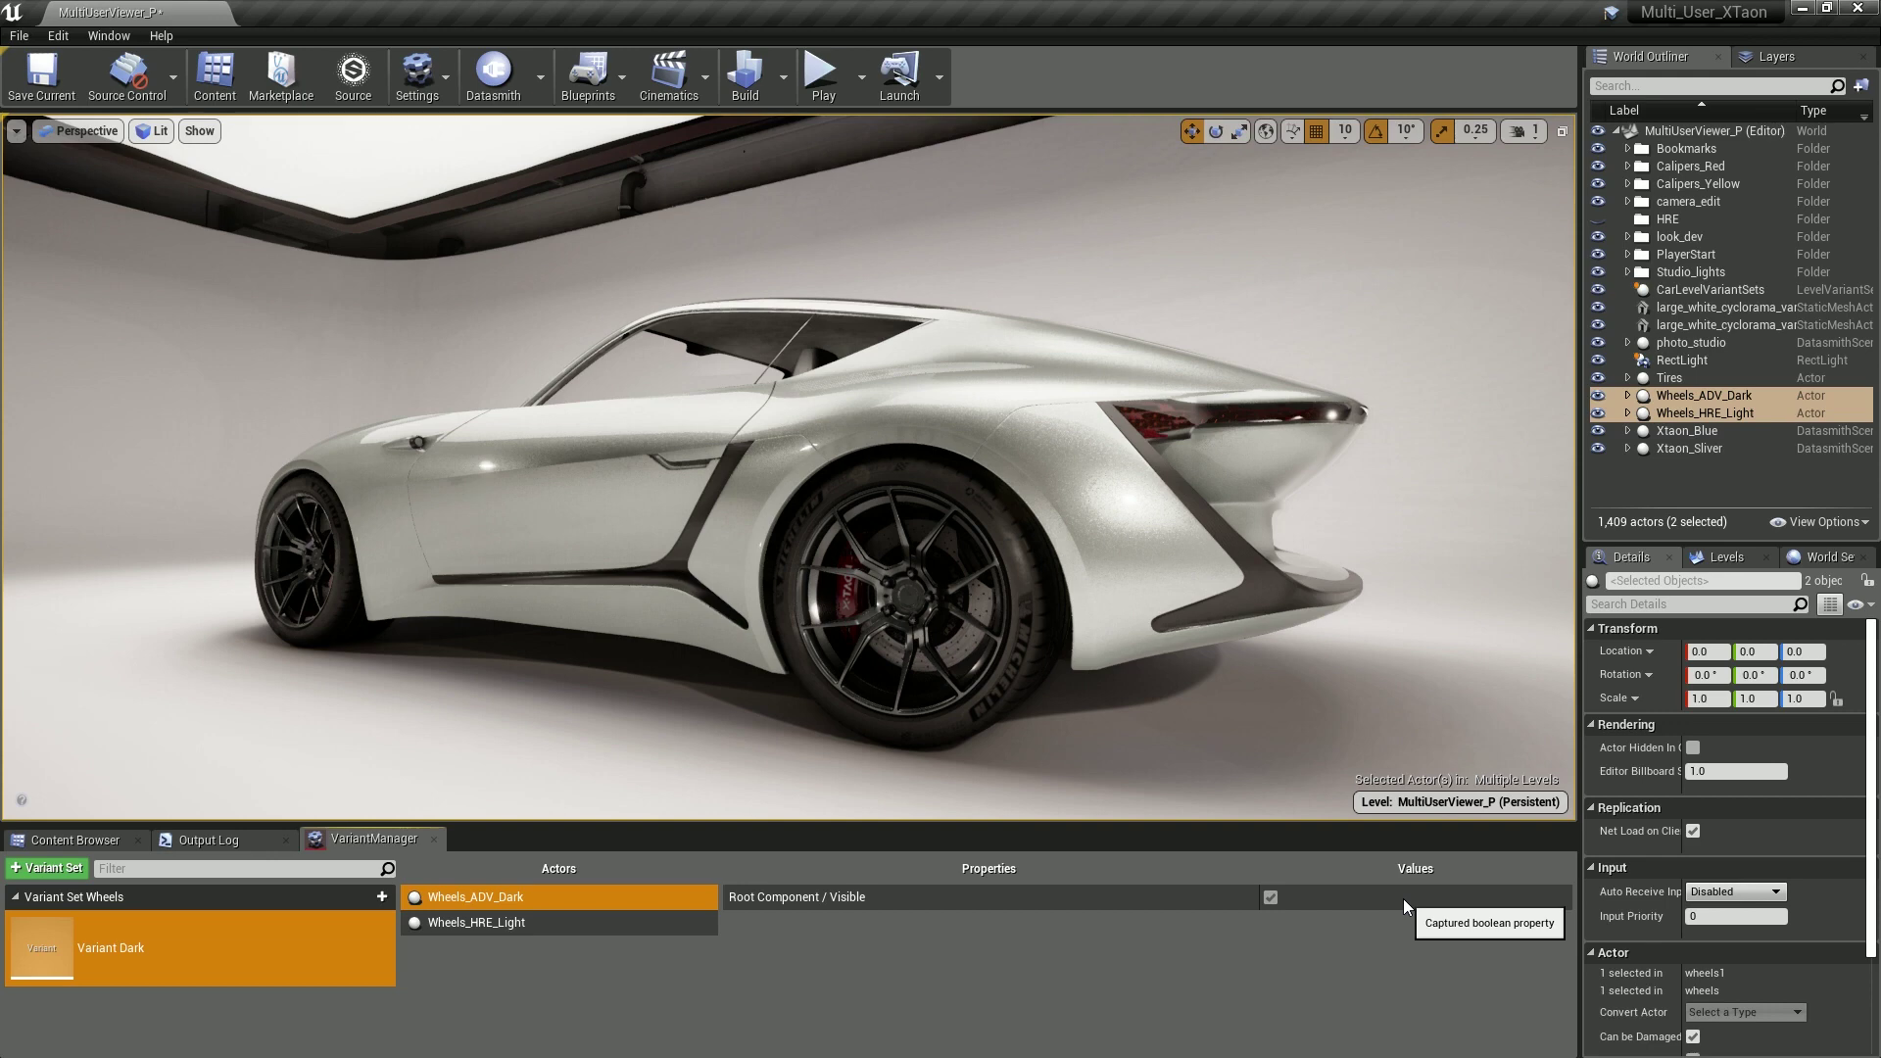
left_click(472, 923)
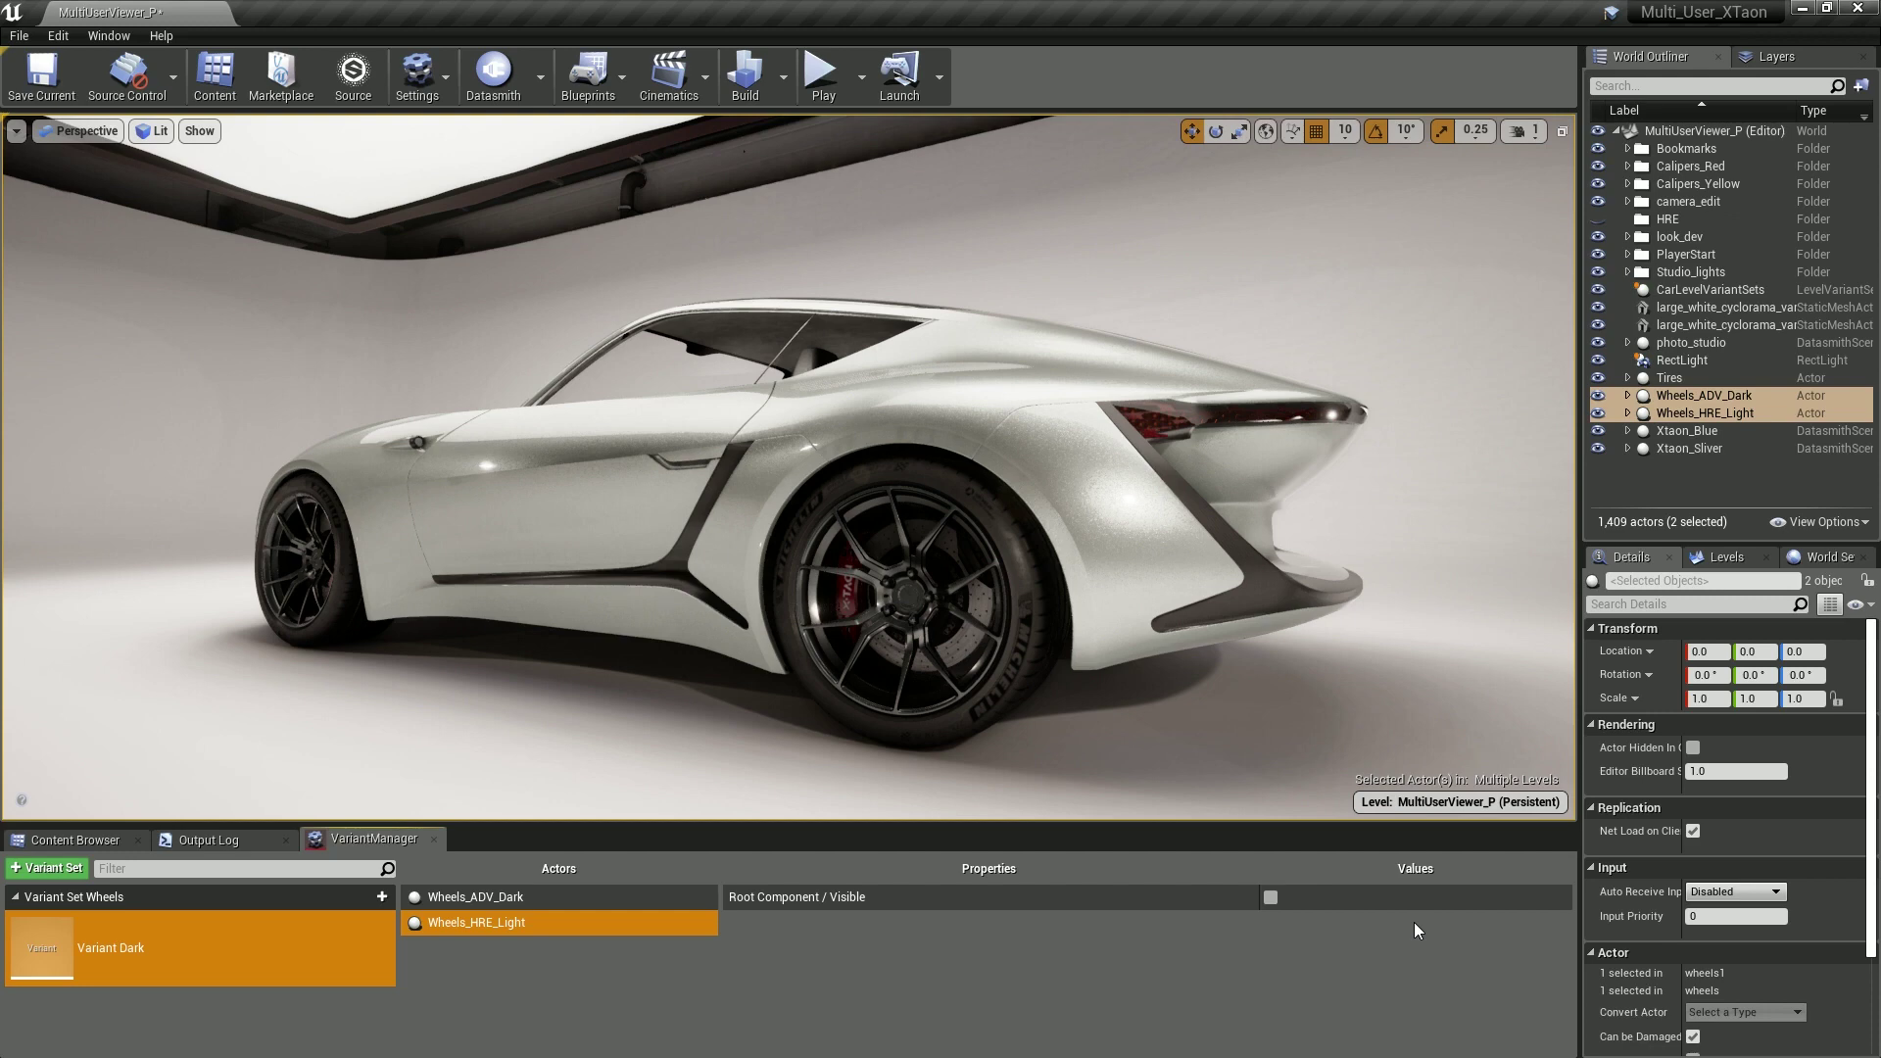
- Duplicate Variant Dark and rename the copy Variant Light
right_click(150, 944)
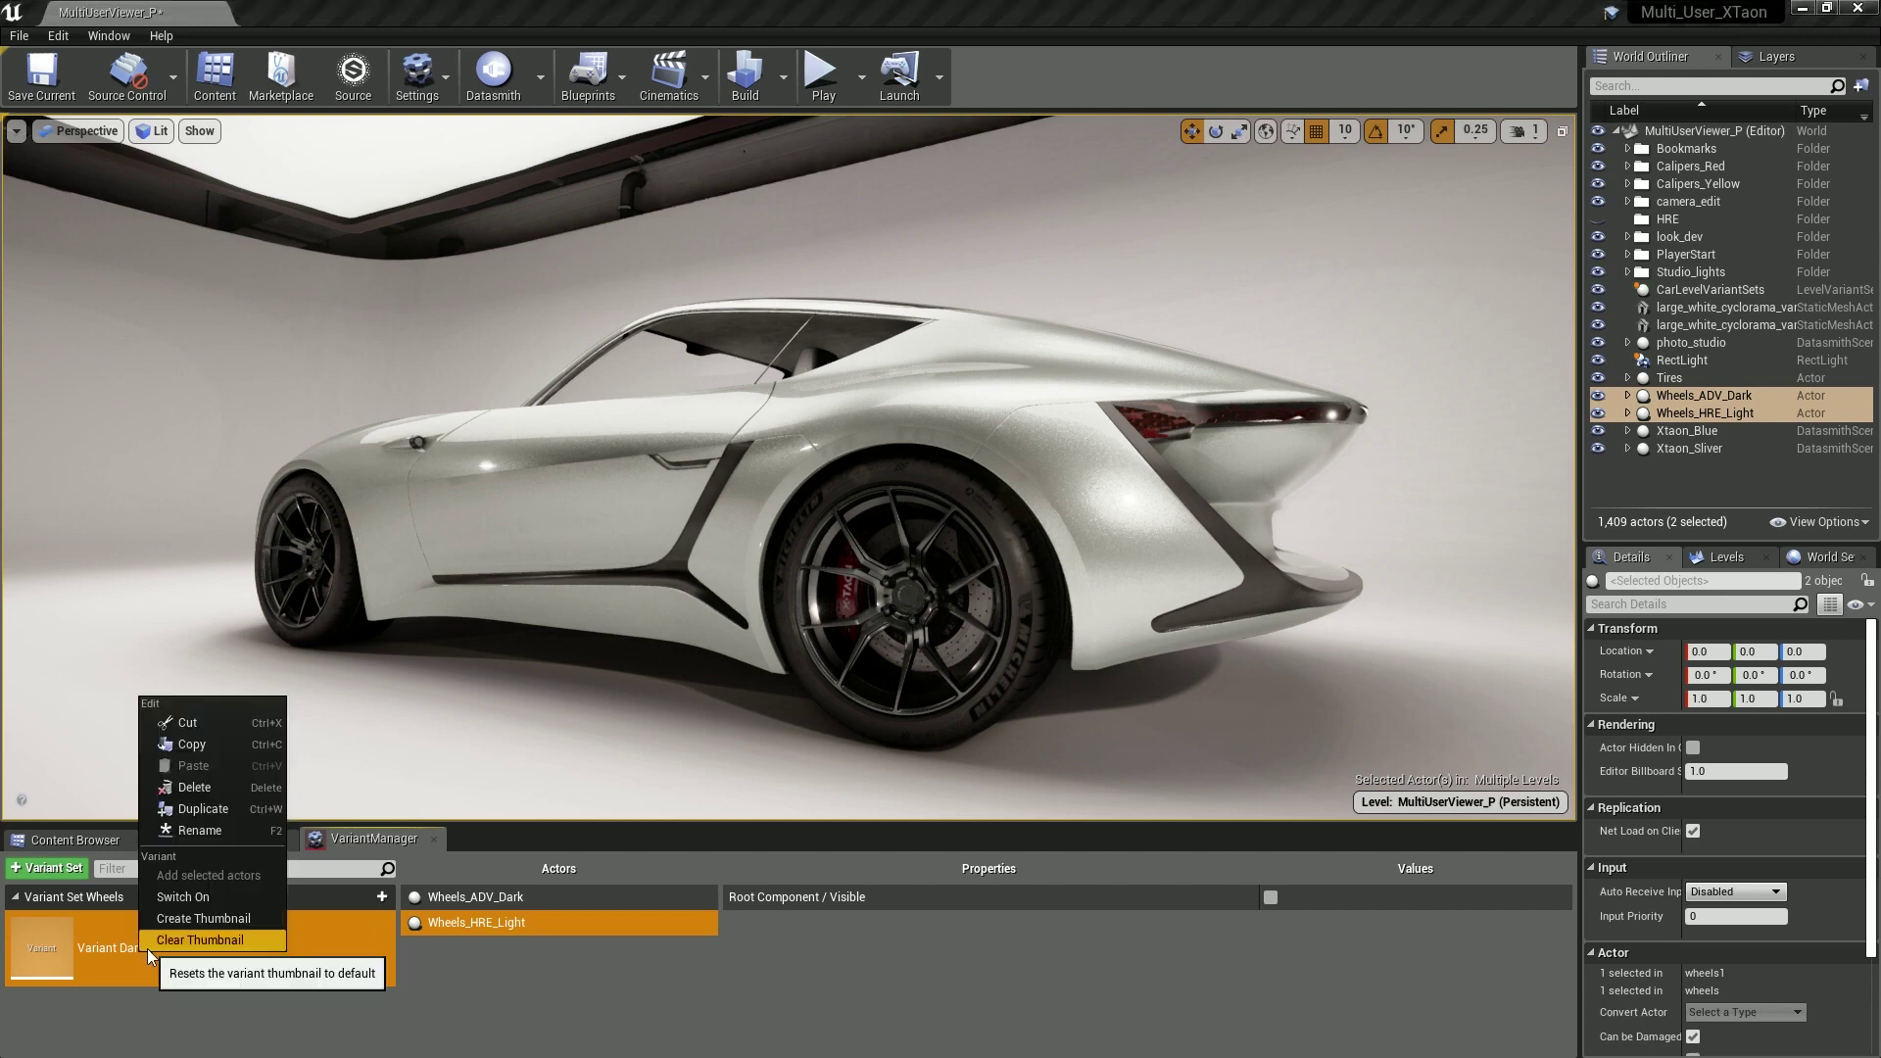
left_click(220, 808)
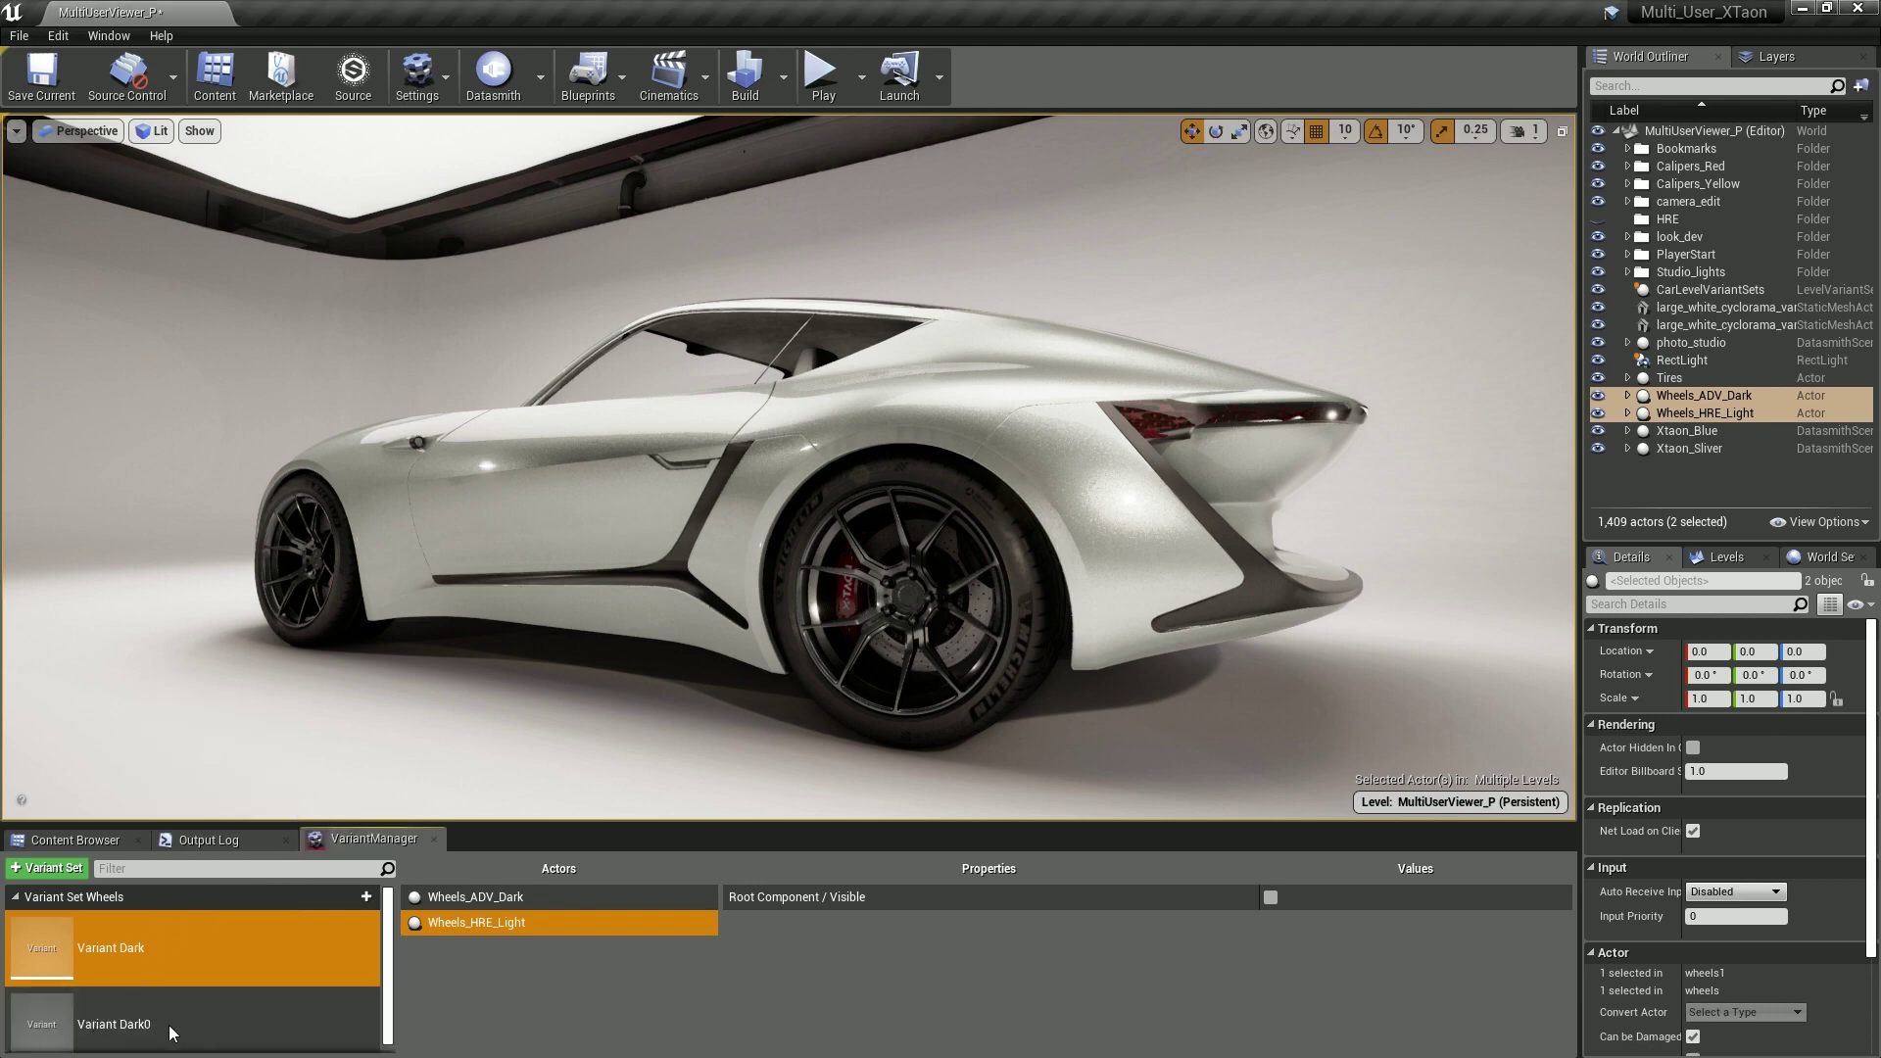
left_click(89, 1004)
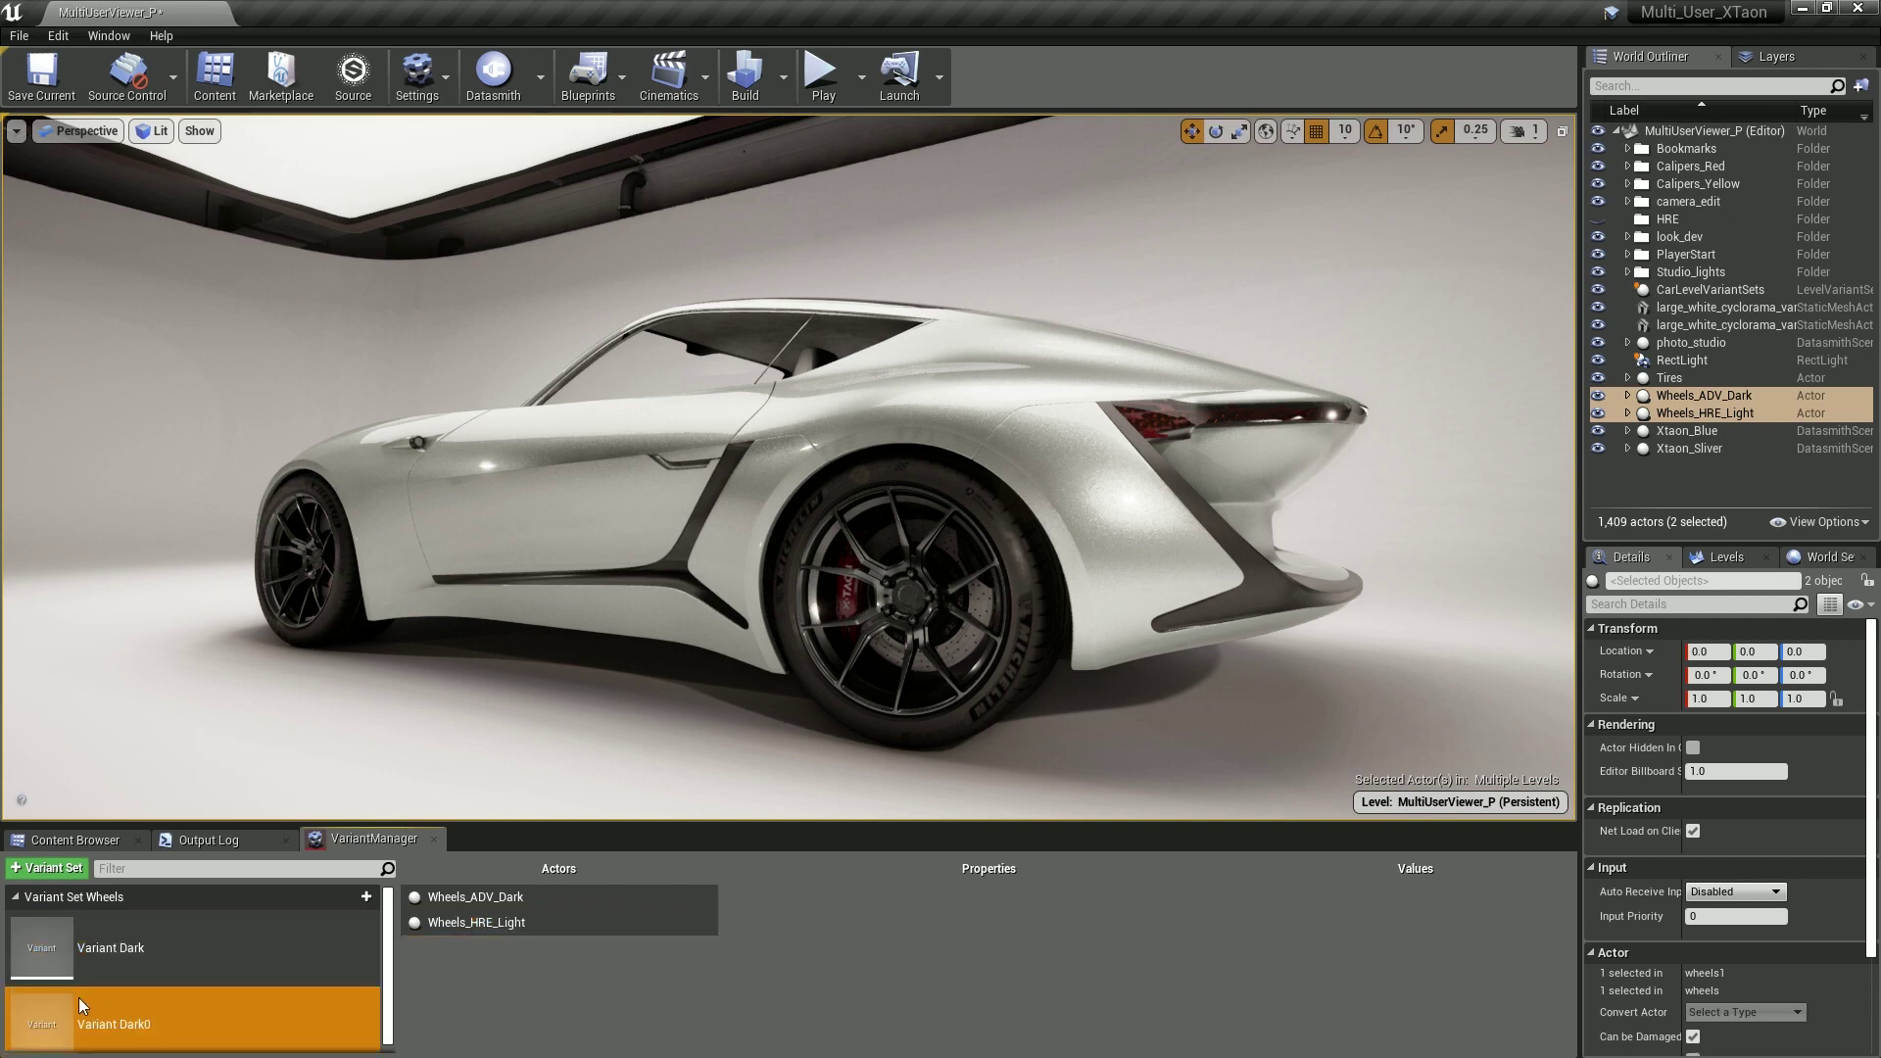
right_click(151, 1021)
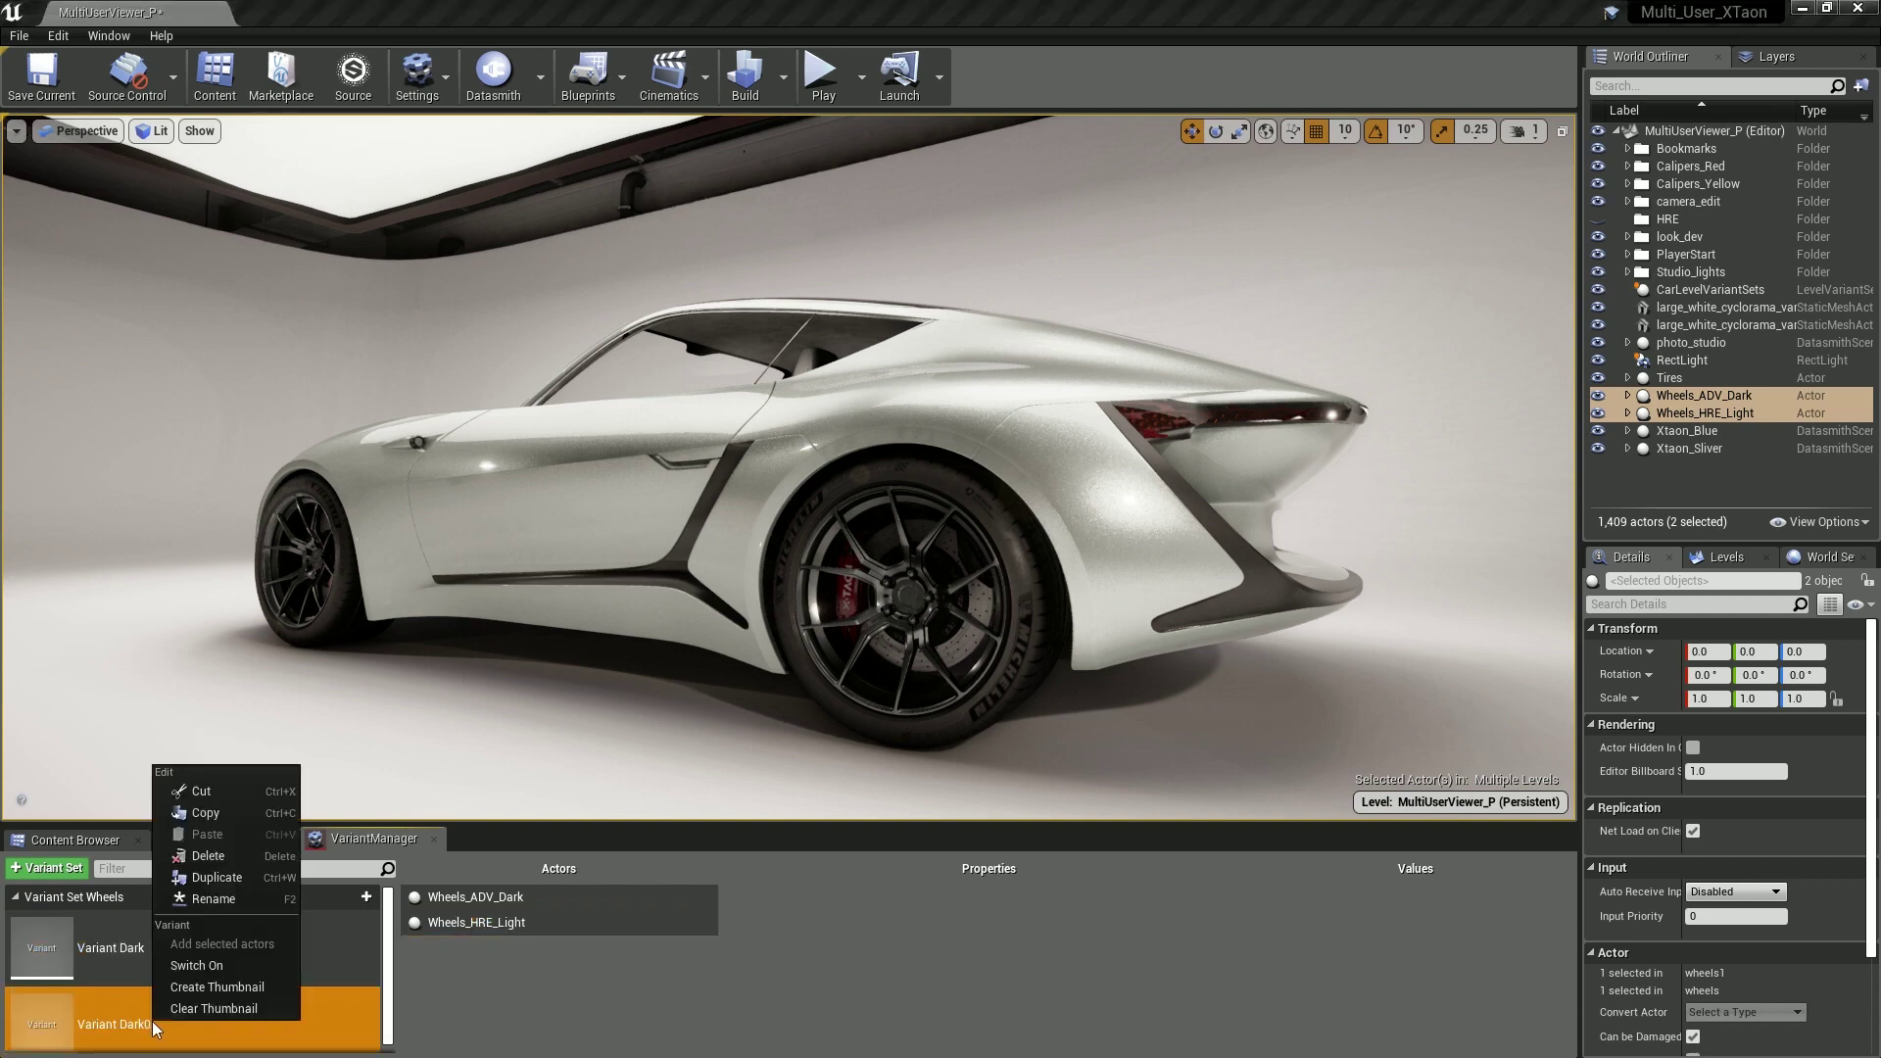
left_click(241, 893)
type("Variant")
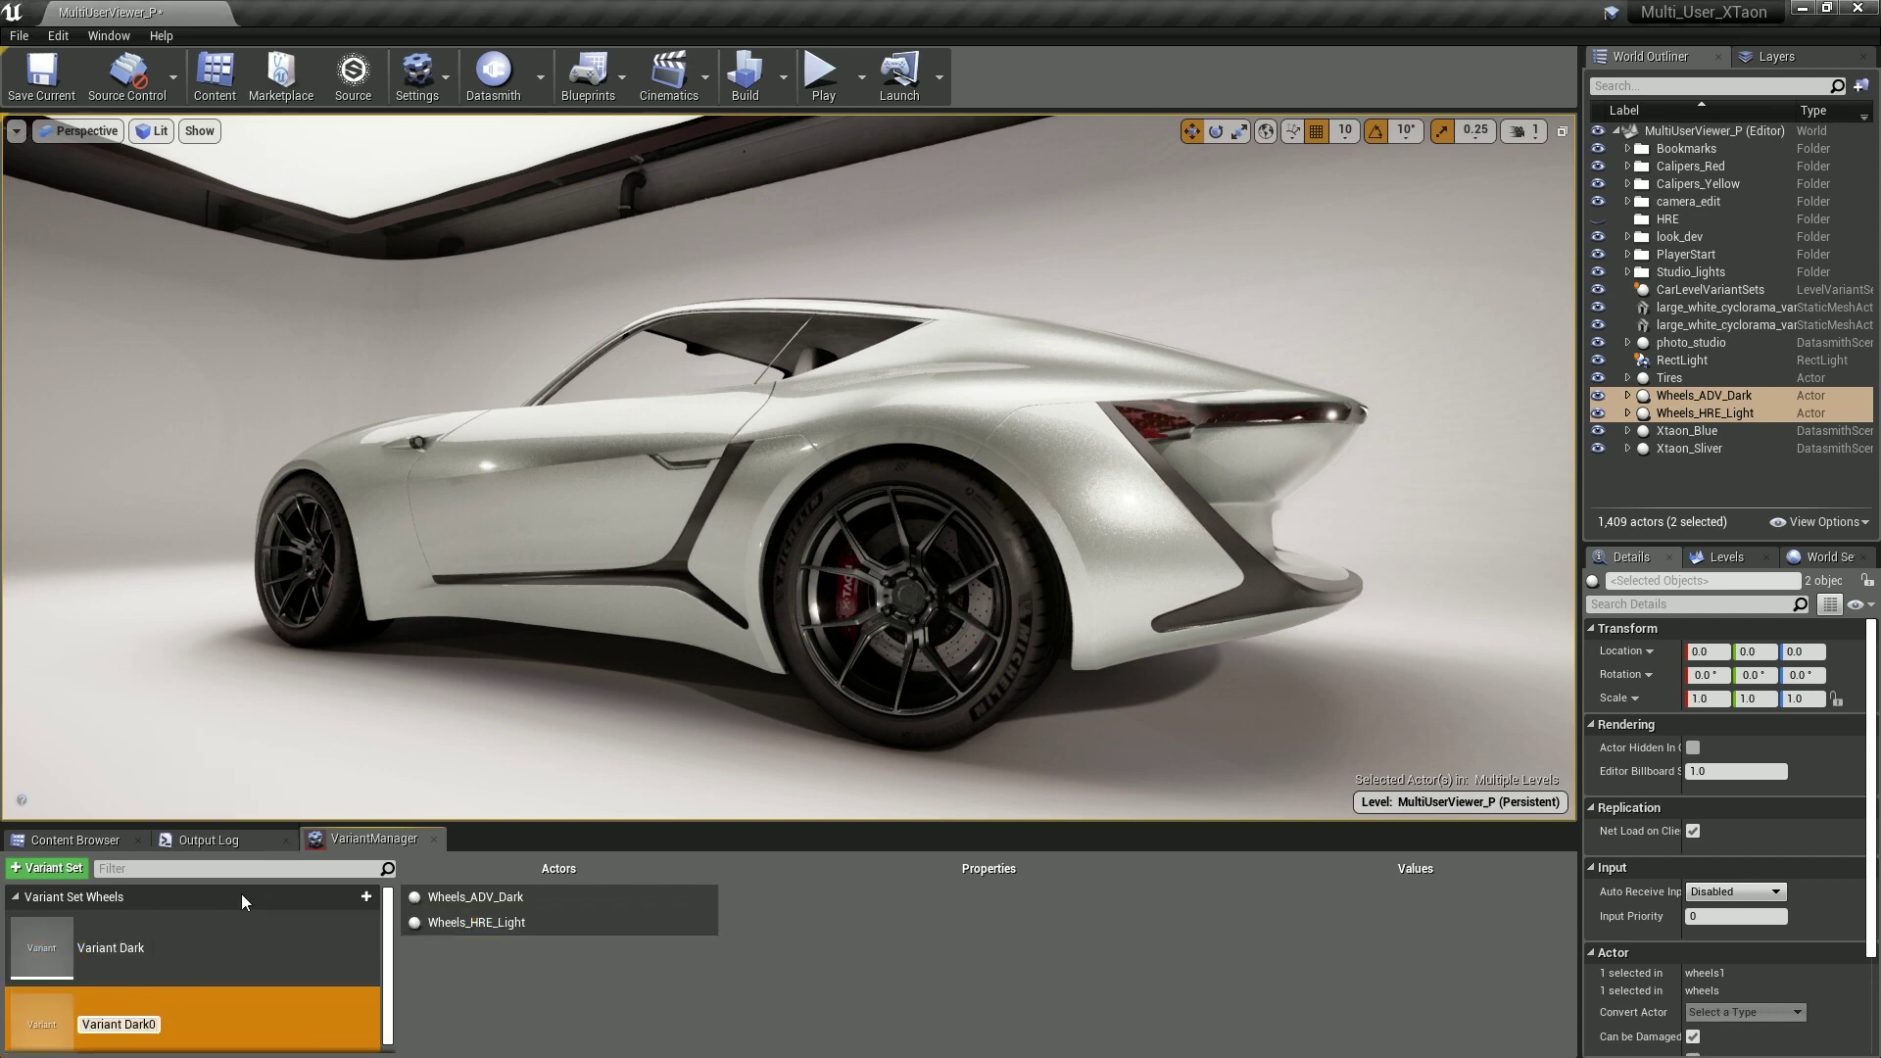
type(" Light")
key("Return")
- Turn off Root Component / Visible for Wheels_ADV_Dark in Variant Light and apply the recorded value
left_click(608, 898)
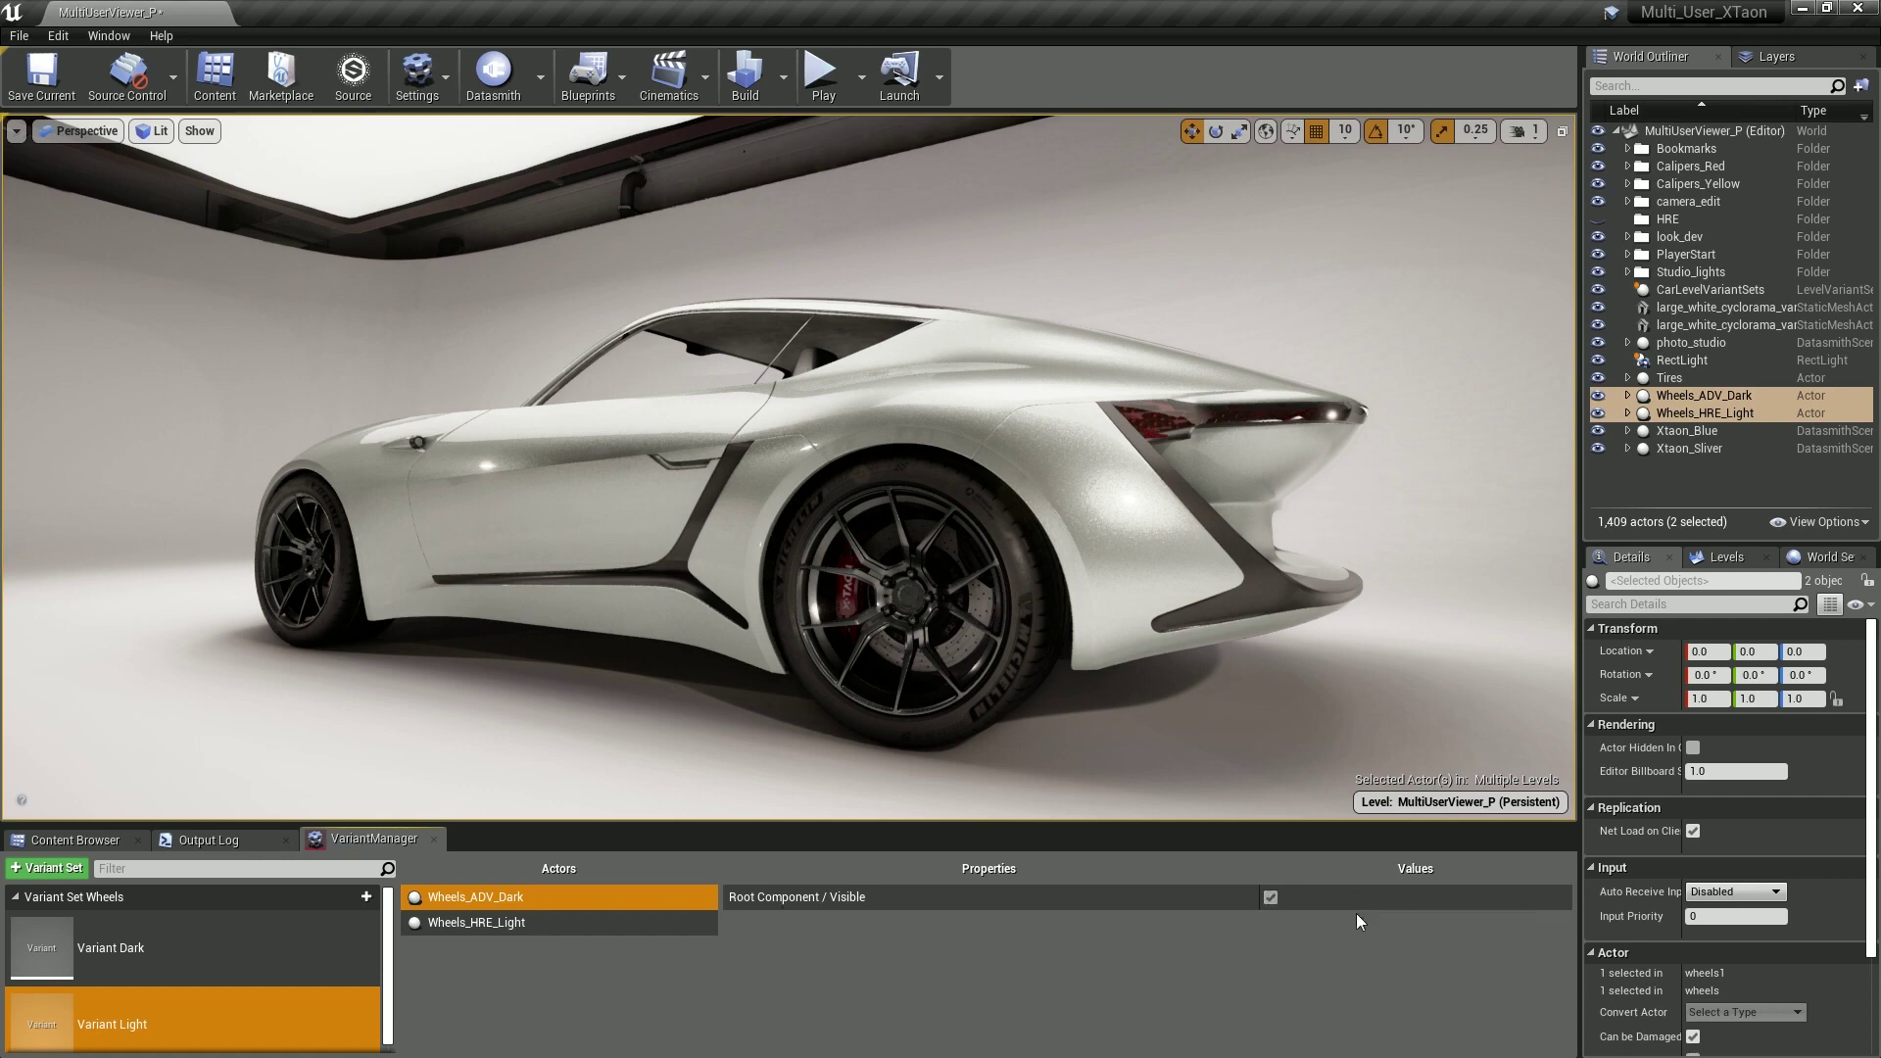
left_click(1271, 898)
right_click(949, 897)
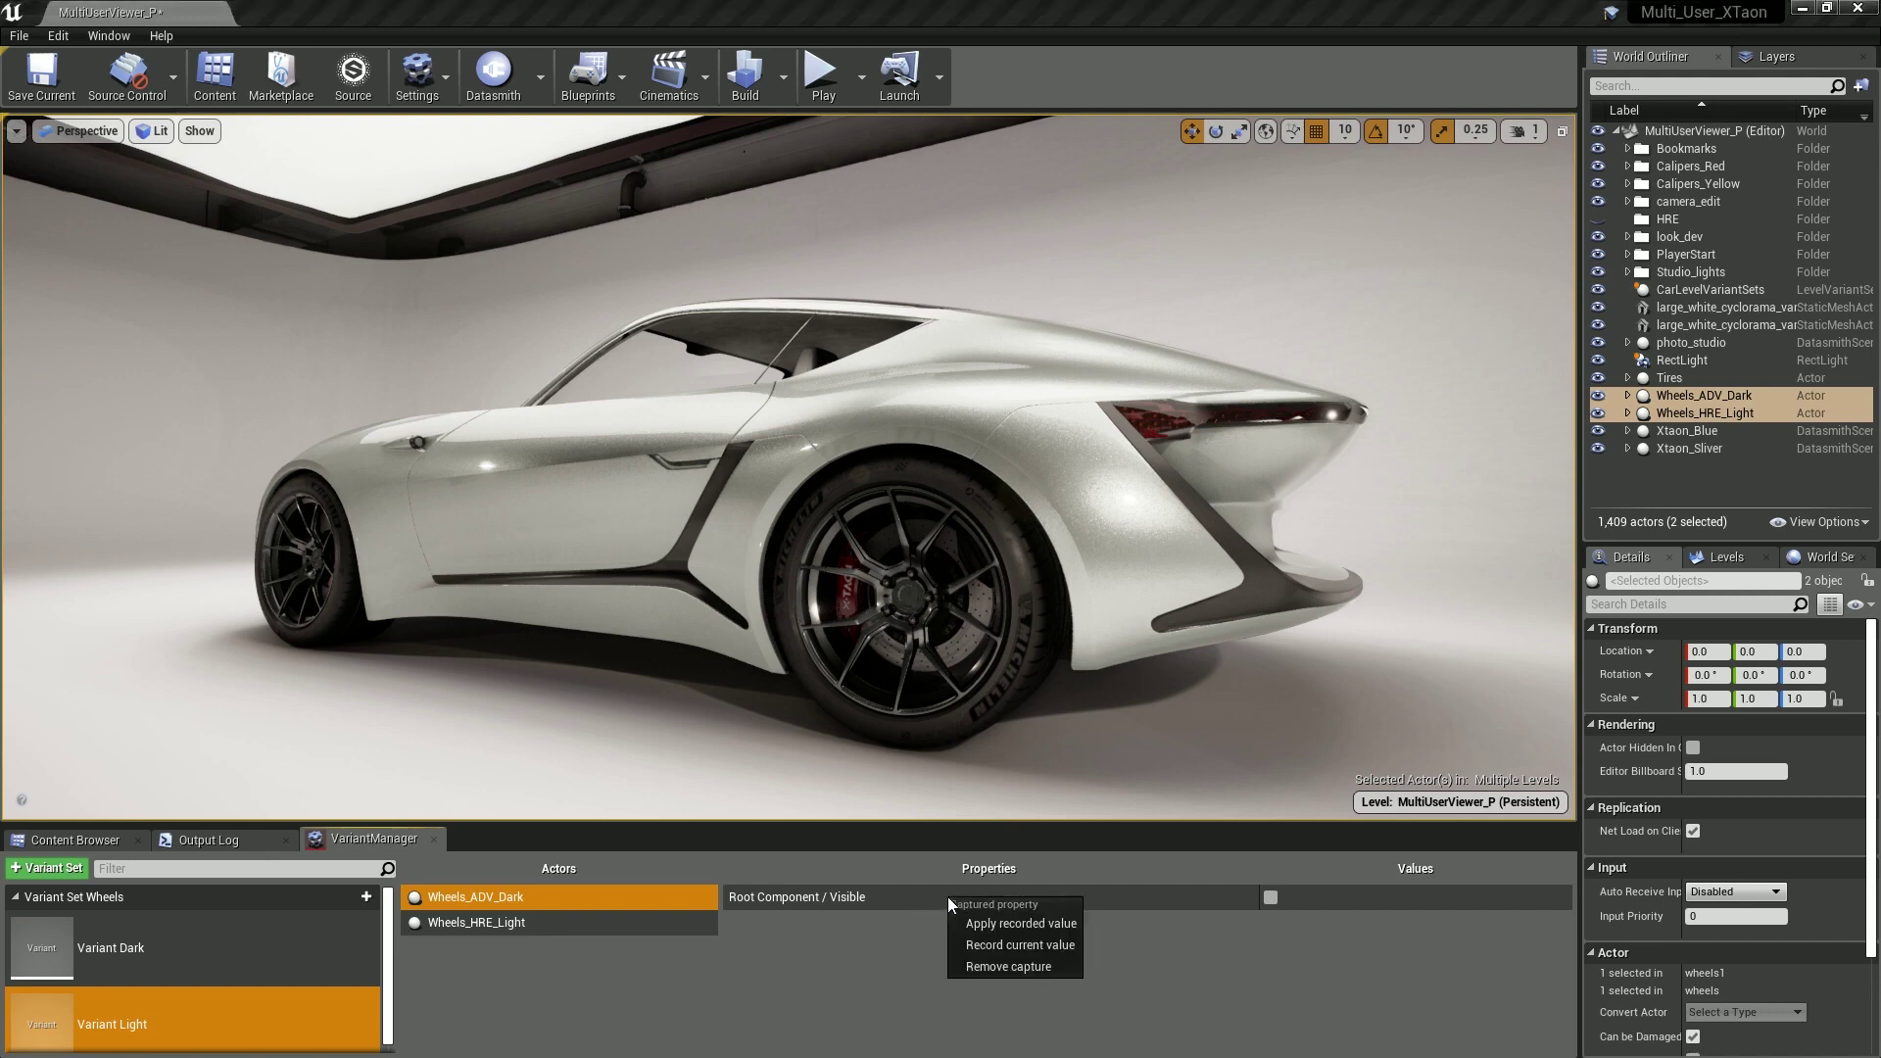
left_click(1050, 923)
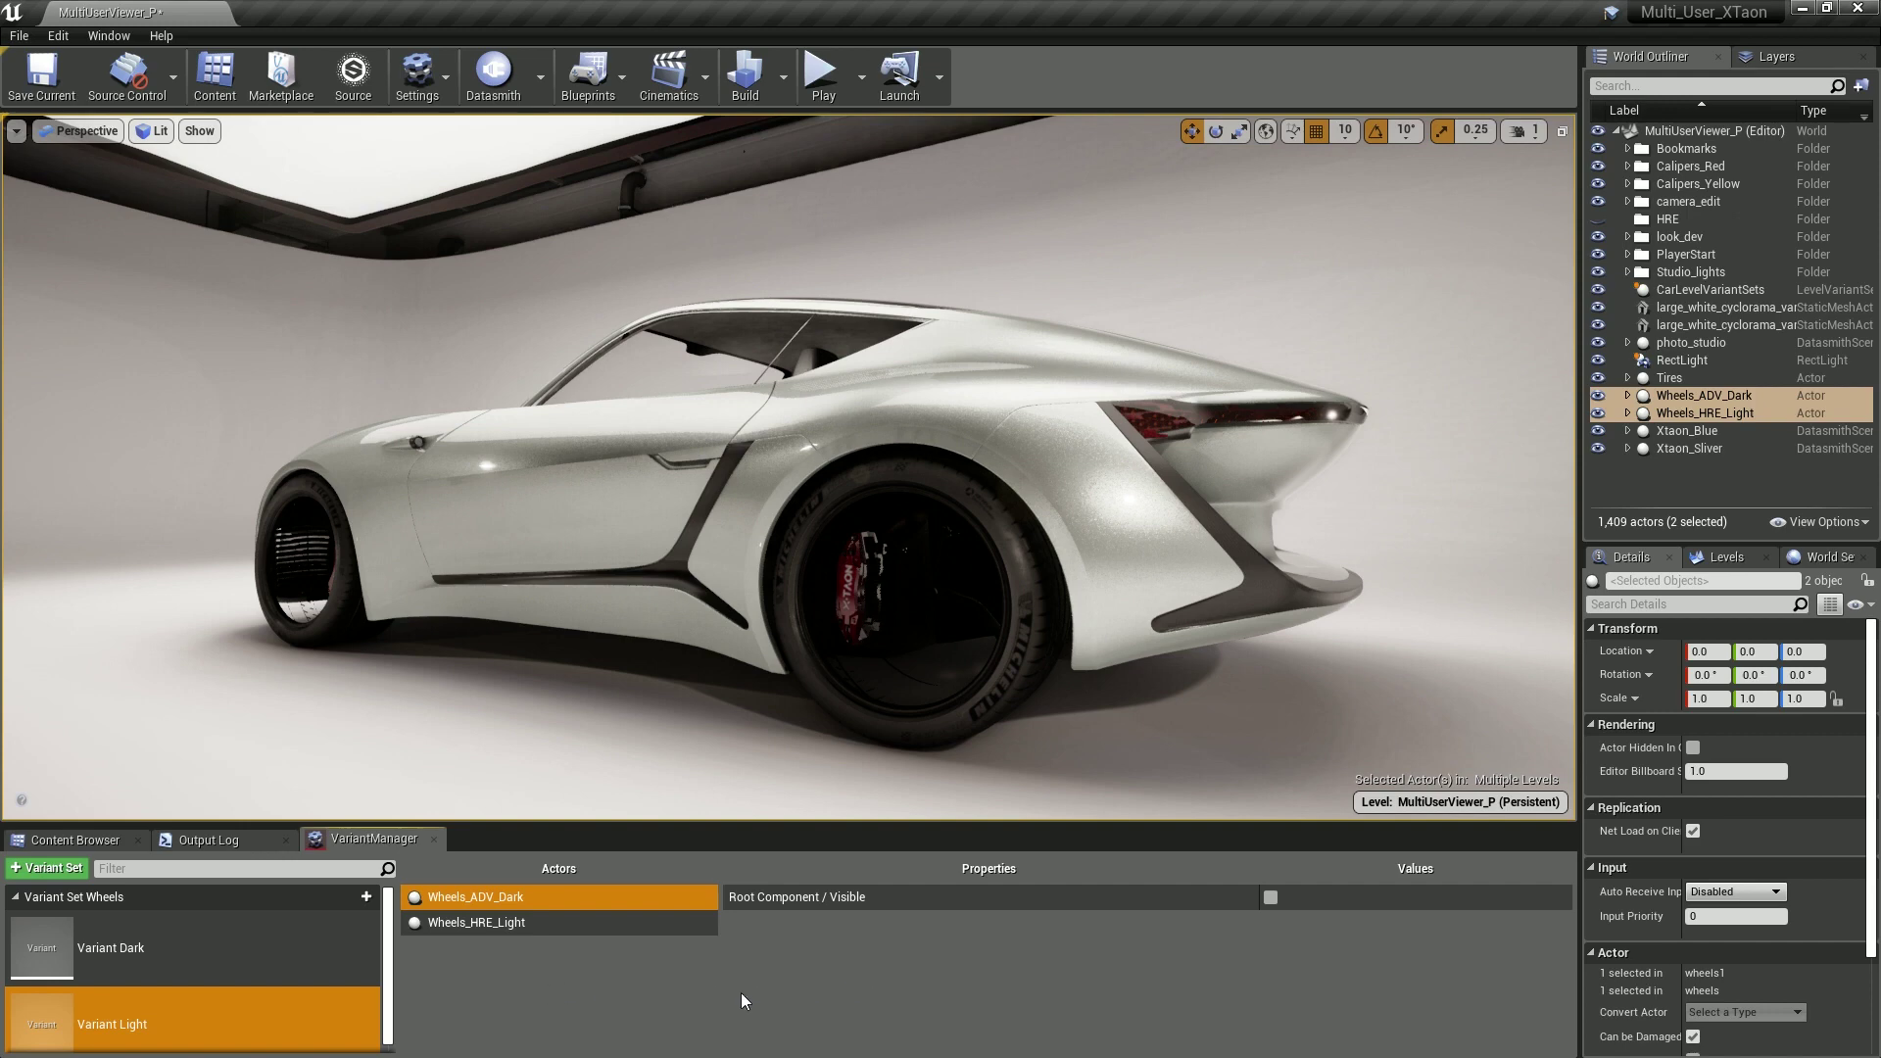
- Turn on and apply Root Component / Visible for Wheels_HRE_Light in Variant Light, and test switching to Variant Dark and back
left_click(491, 921)
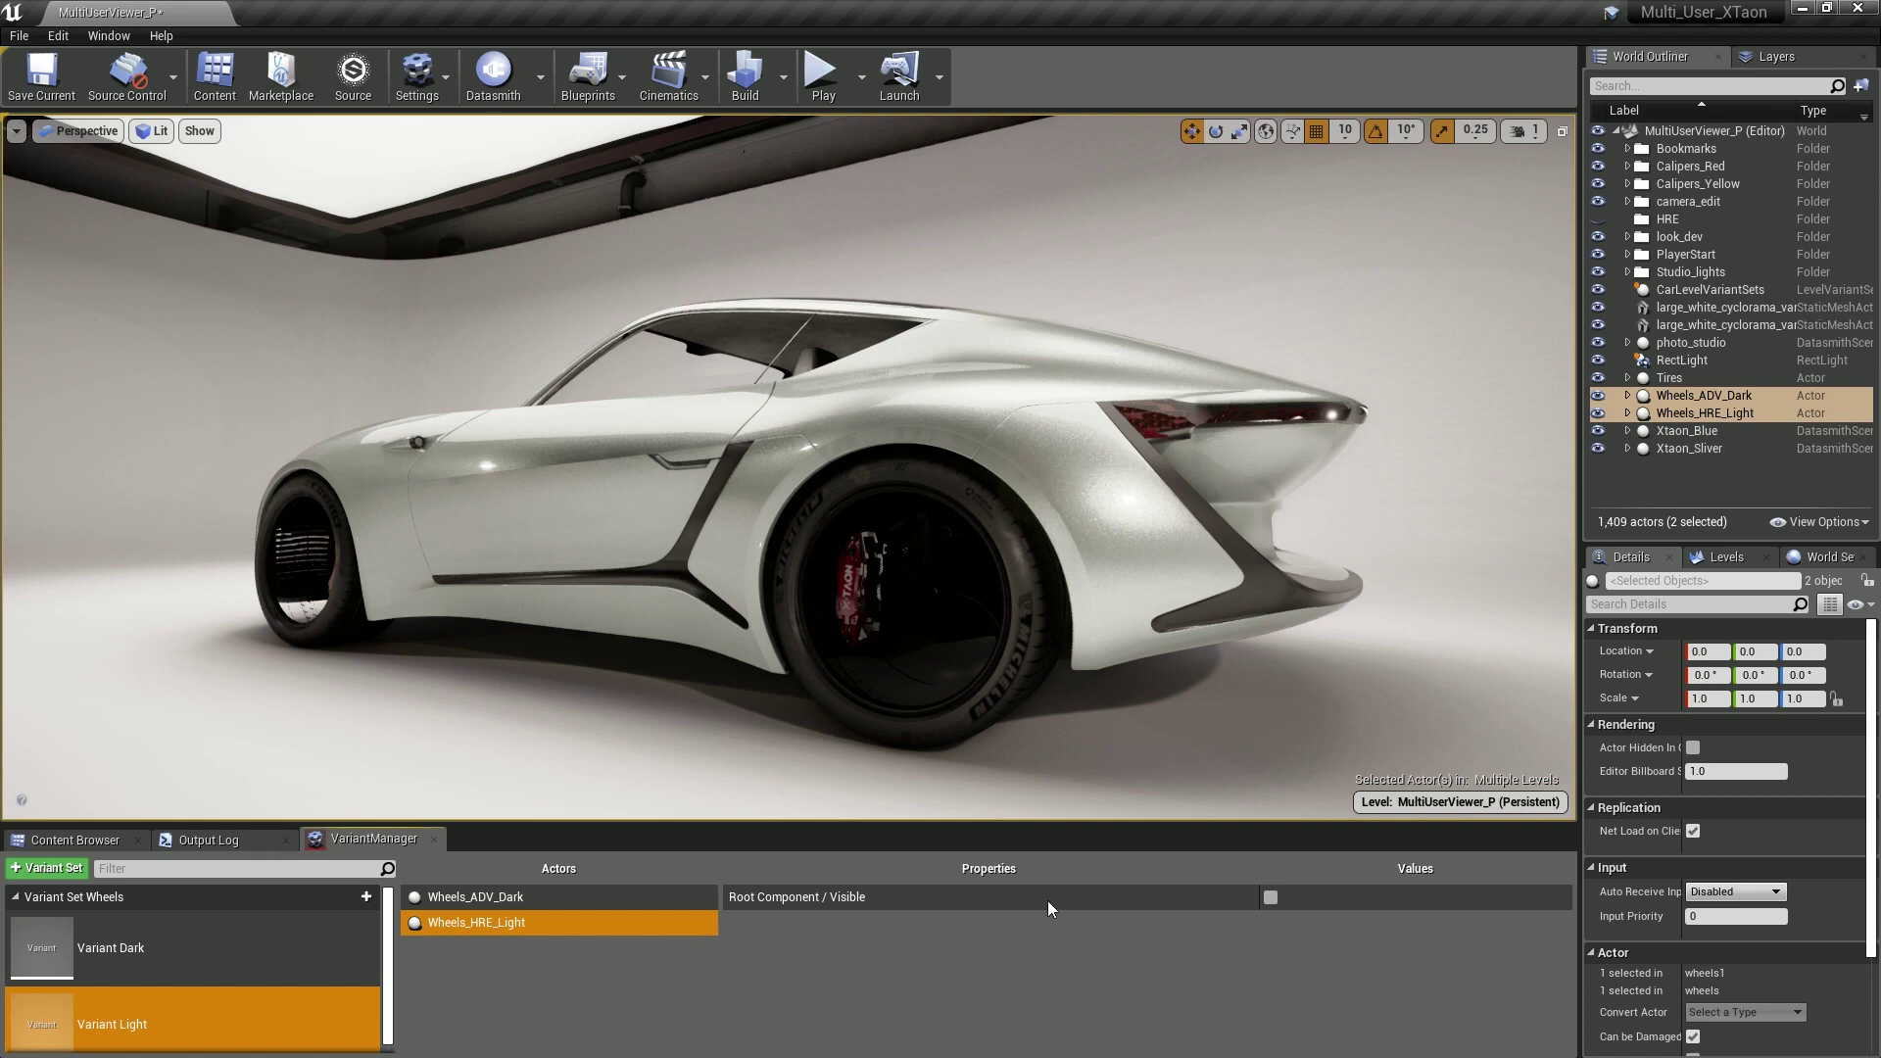
left_click(1272, 898)
right_click(911, 897)
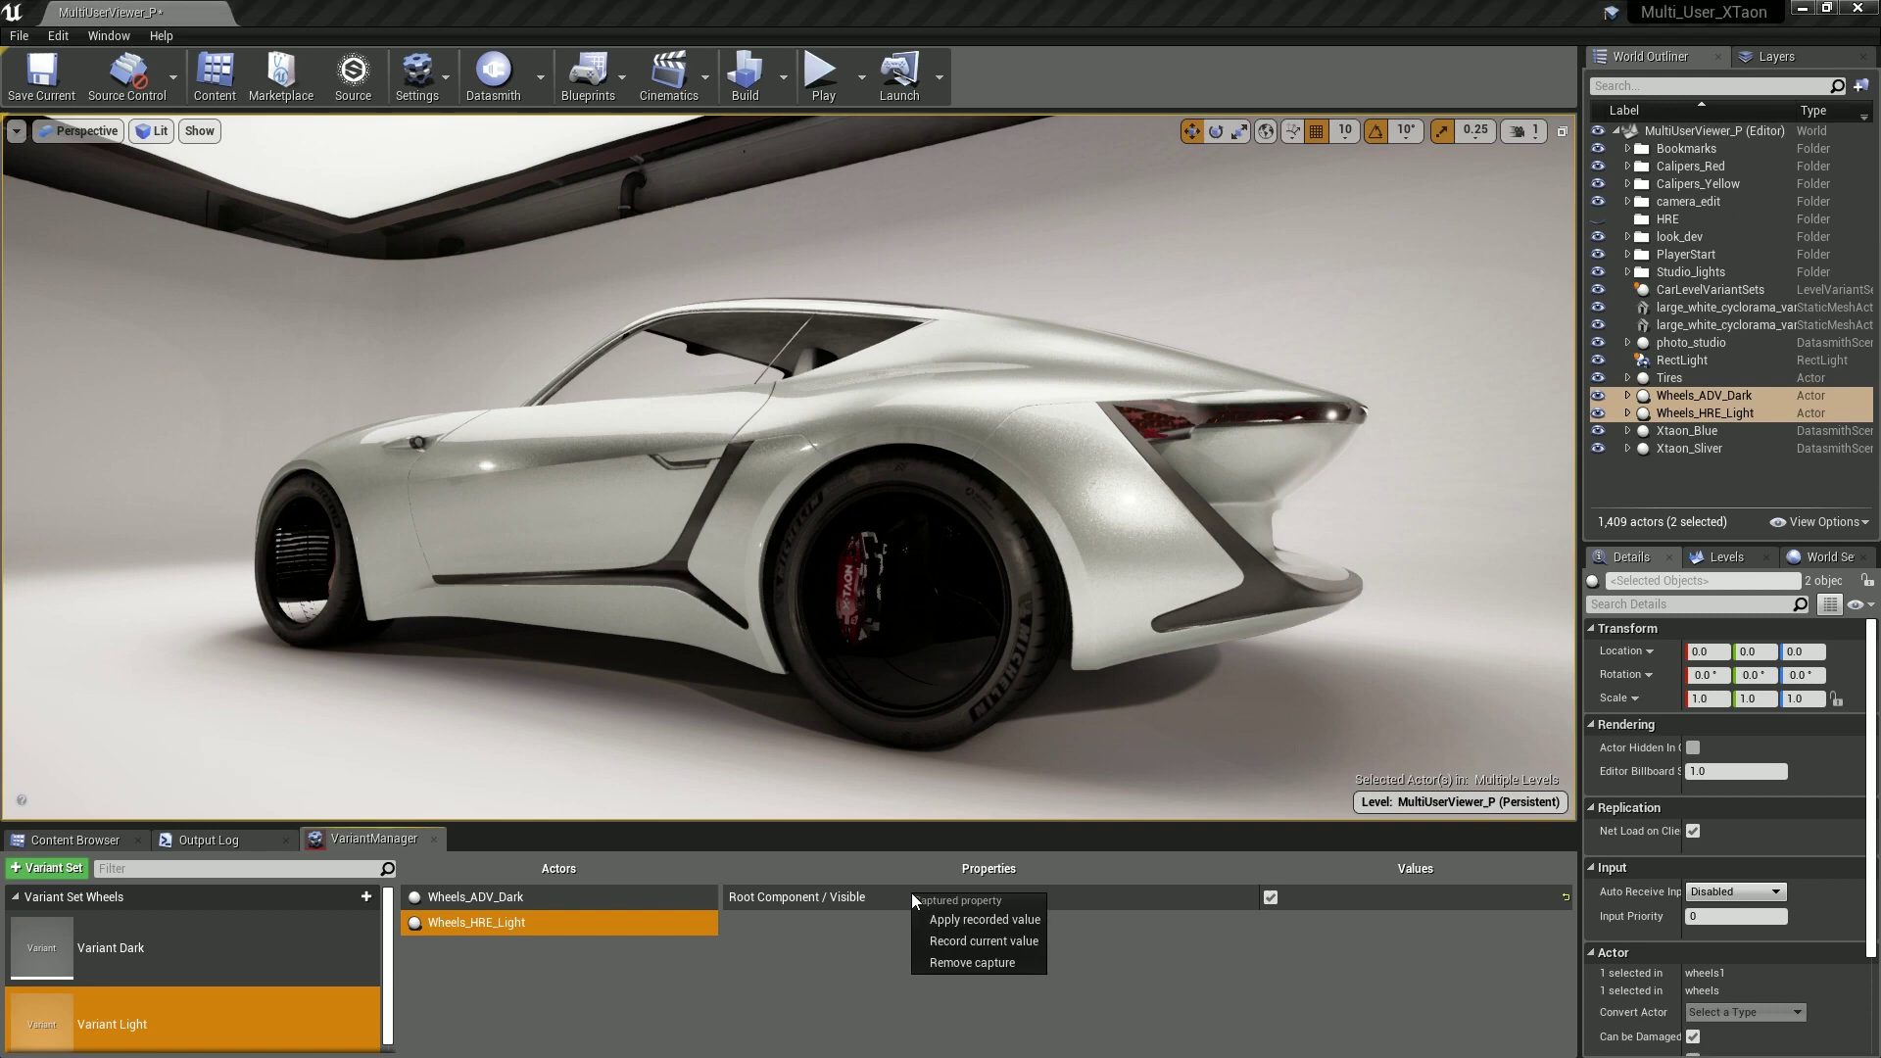
left_click(1023, 924)
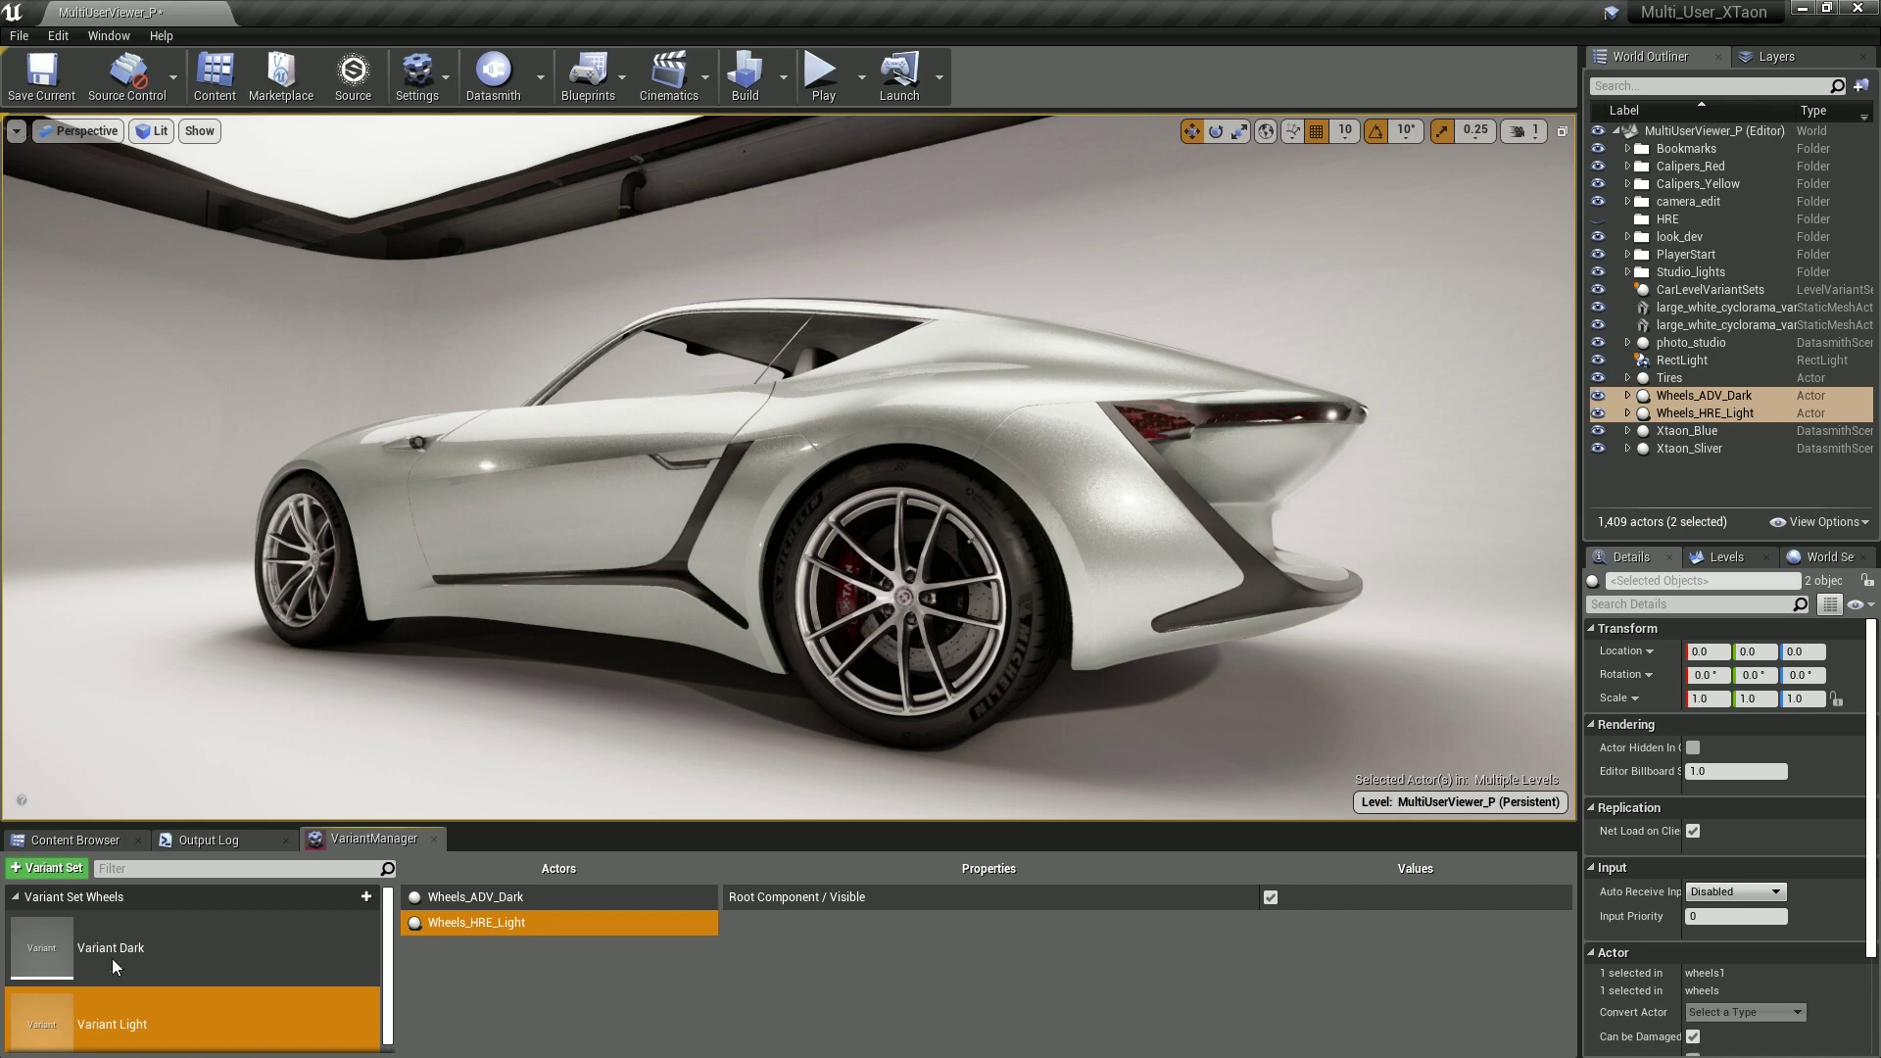
double_click(139, 944)
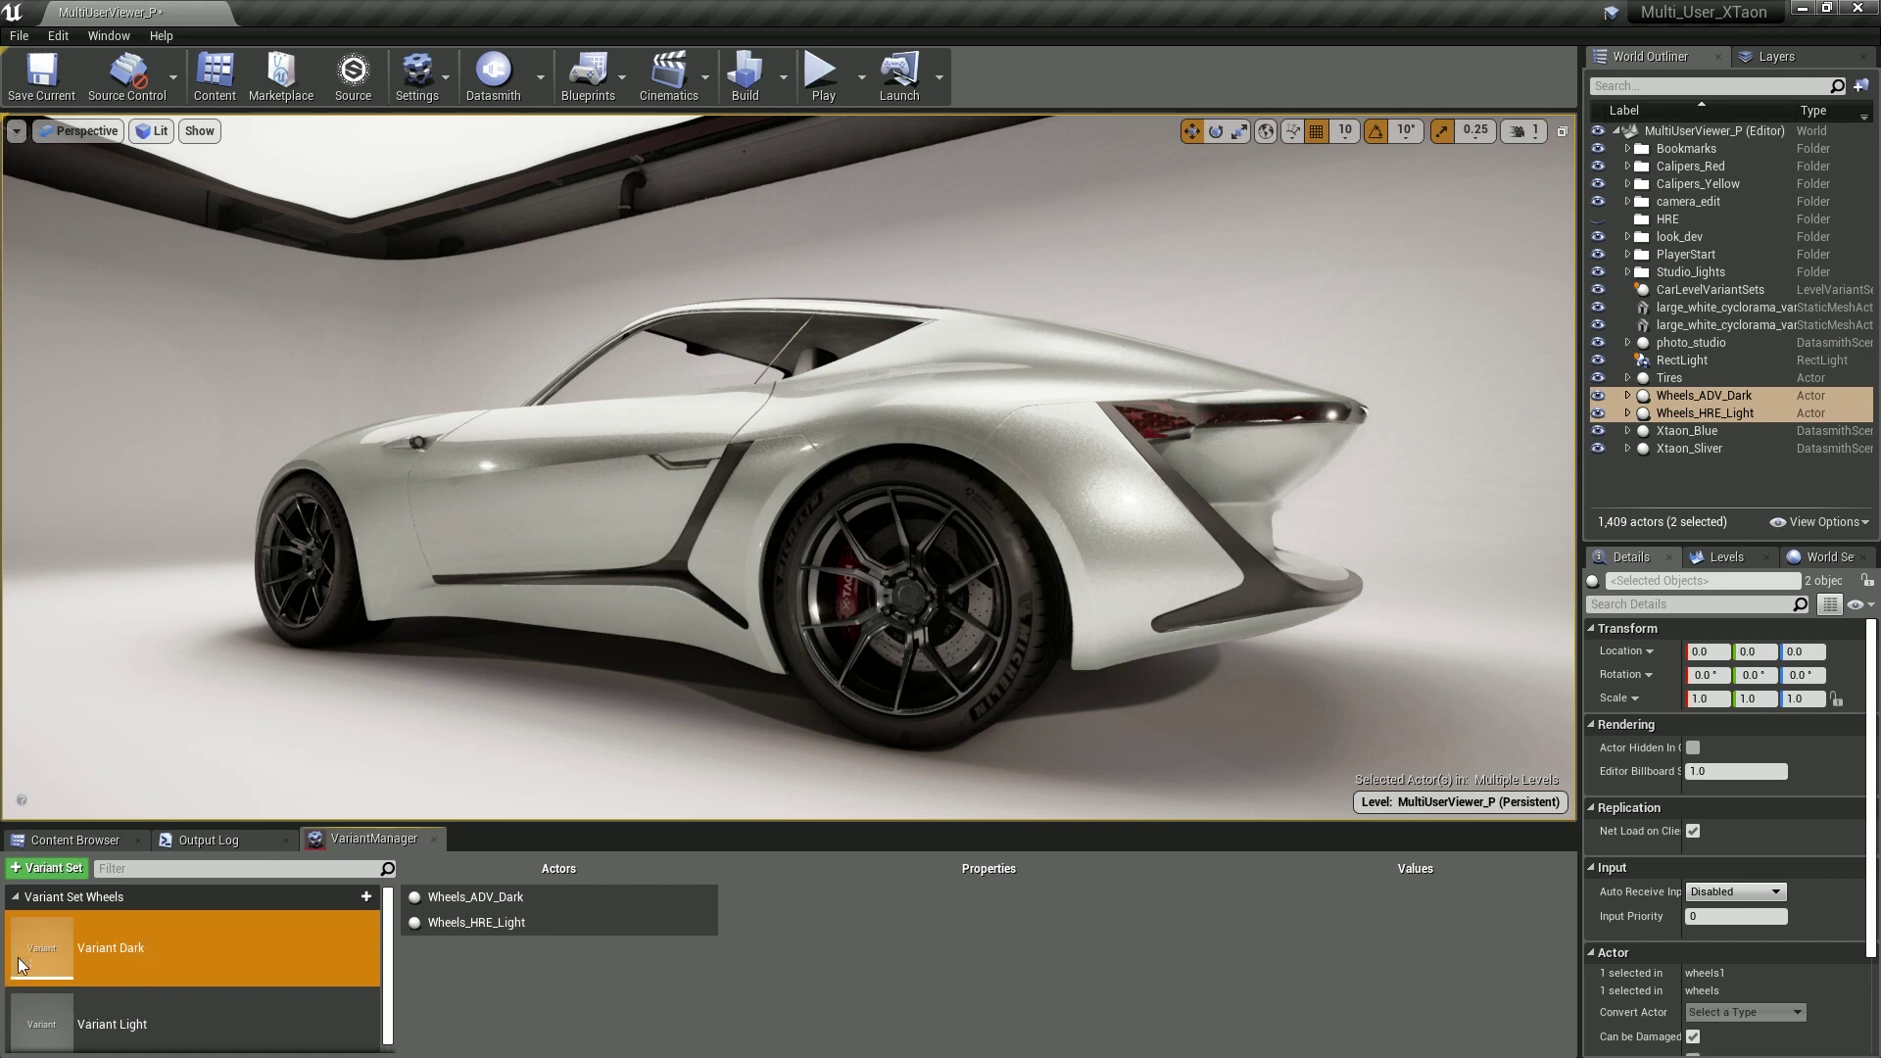
double_click(155, 1030)
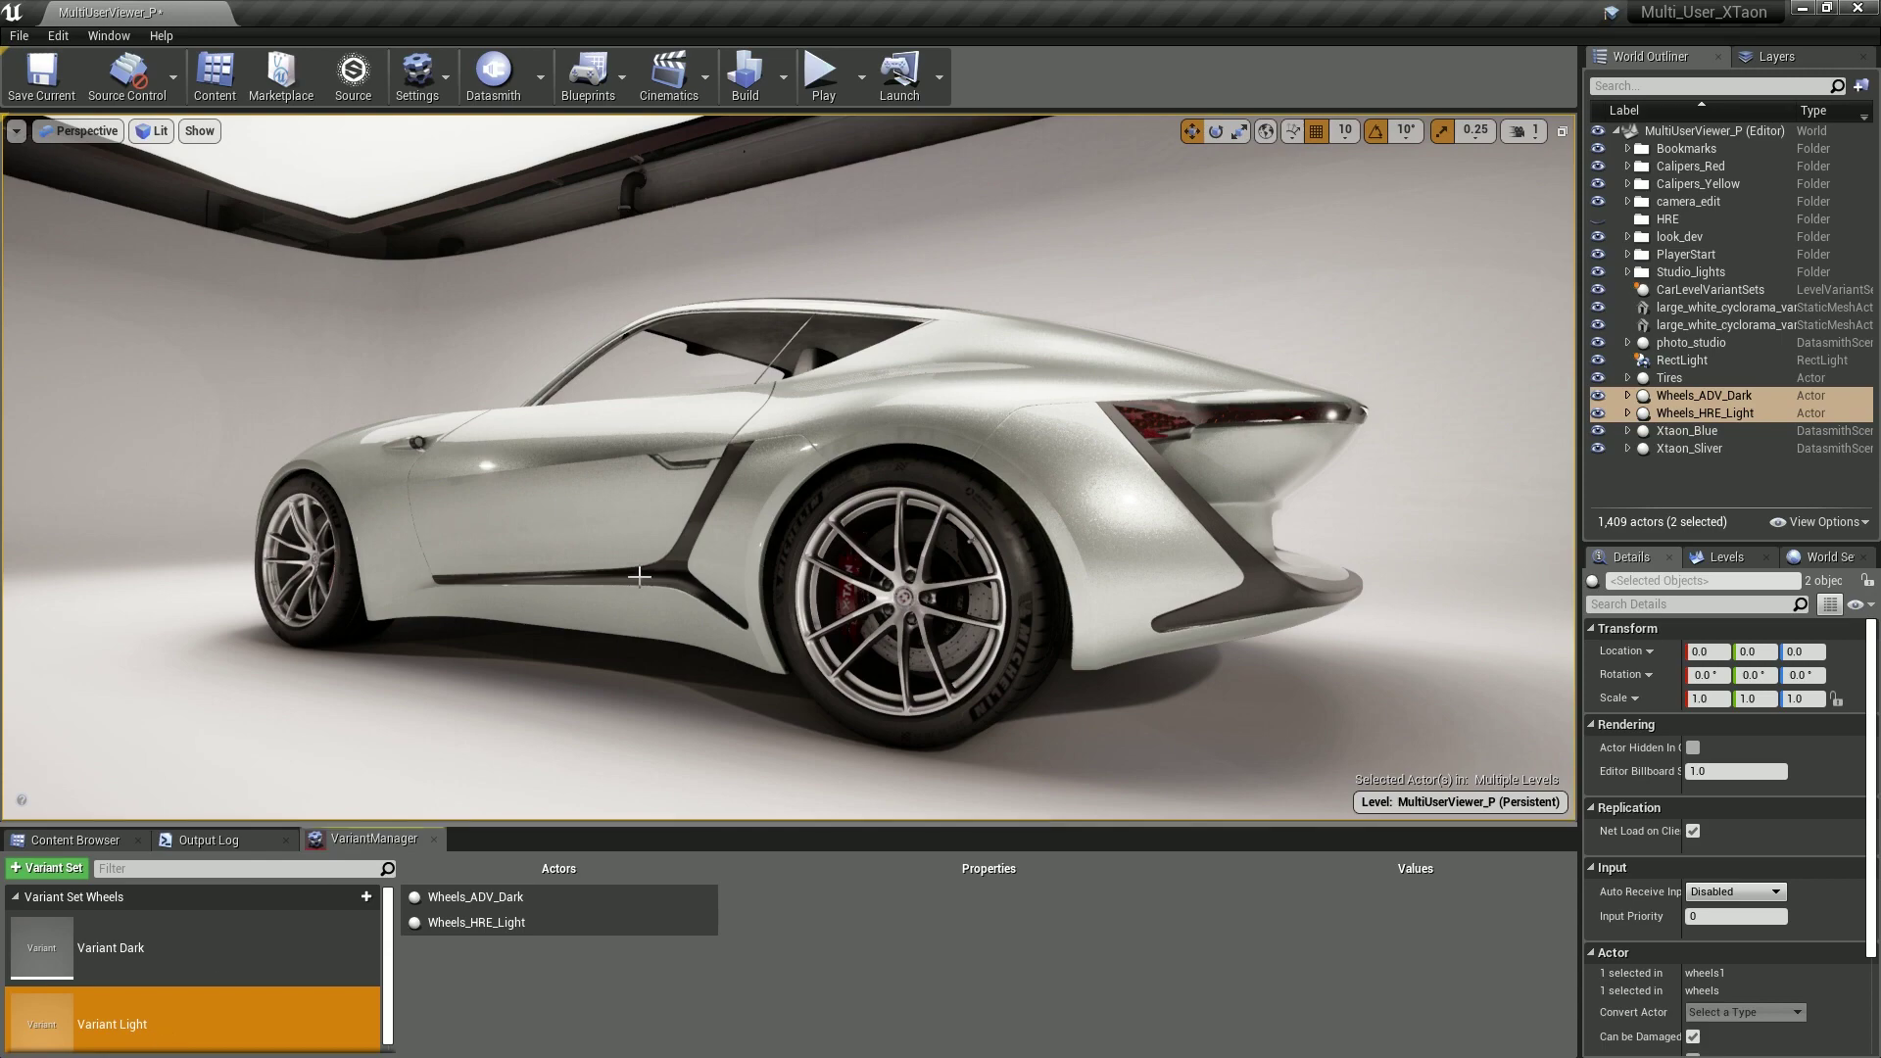
- Create a thumbnail for Variant Light from a close-up view of the car's rear wheel
mouse_move(852, 589)
right_mouse_down()
mouse_move(864, 612)
mouse_move(853, 591)
right_mouse_up()
key("w")
middle_click_drag(857, 594, 893, 615)
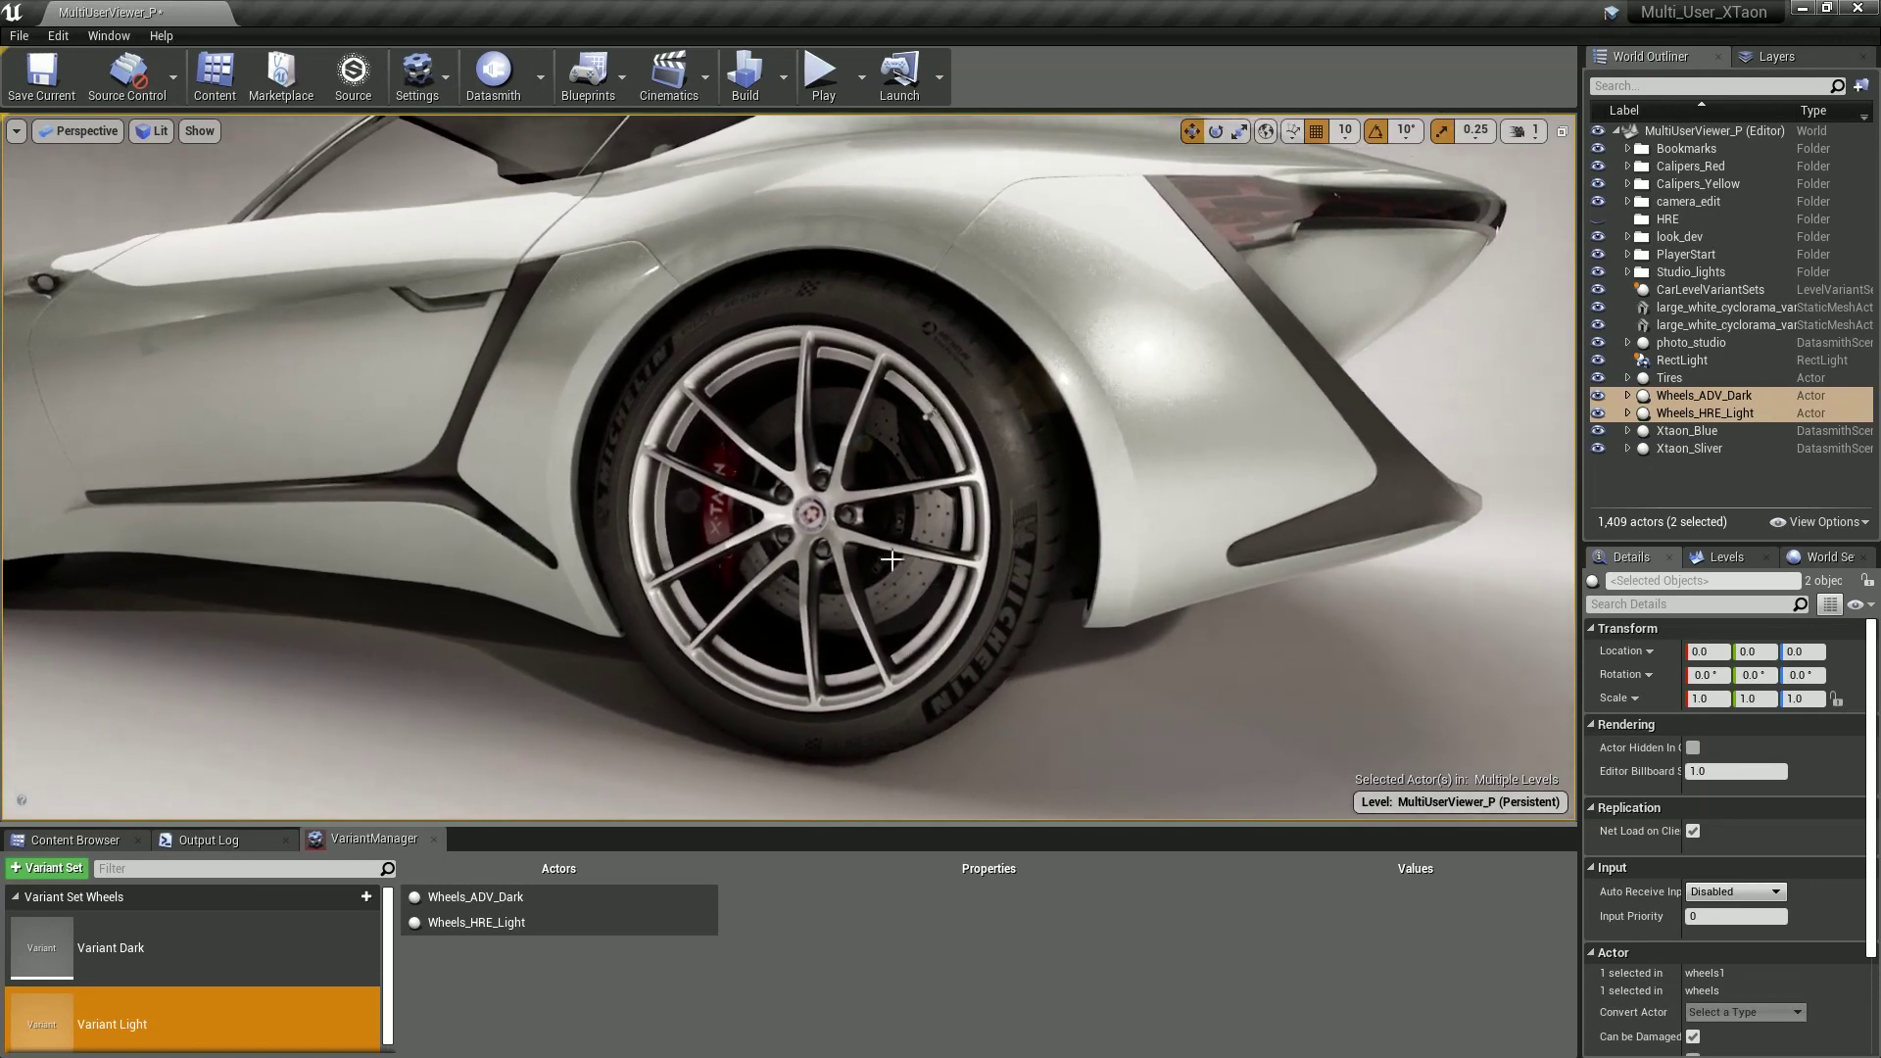
right_click(144, 1019)
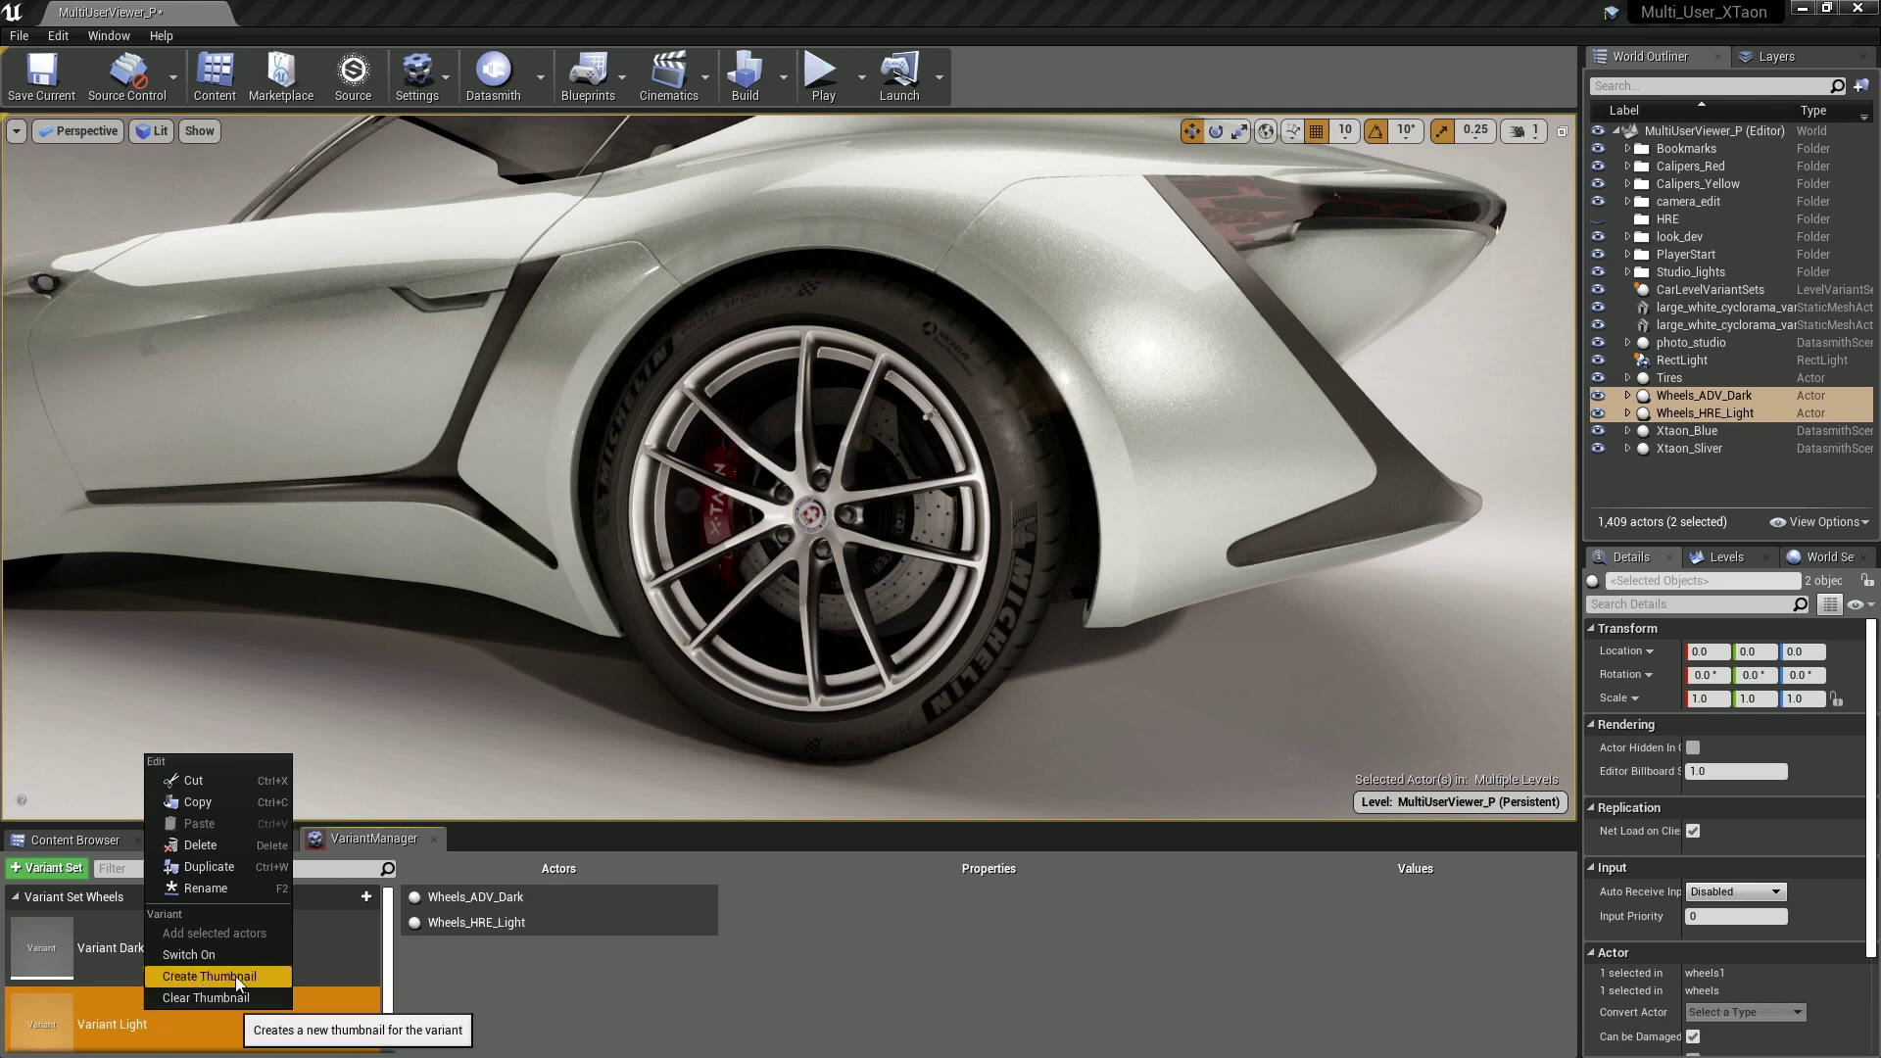
left_click(208, 974)
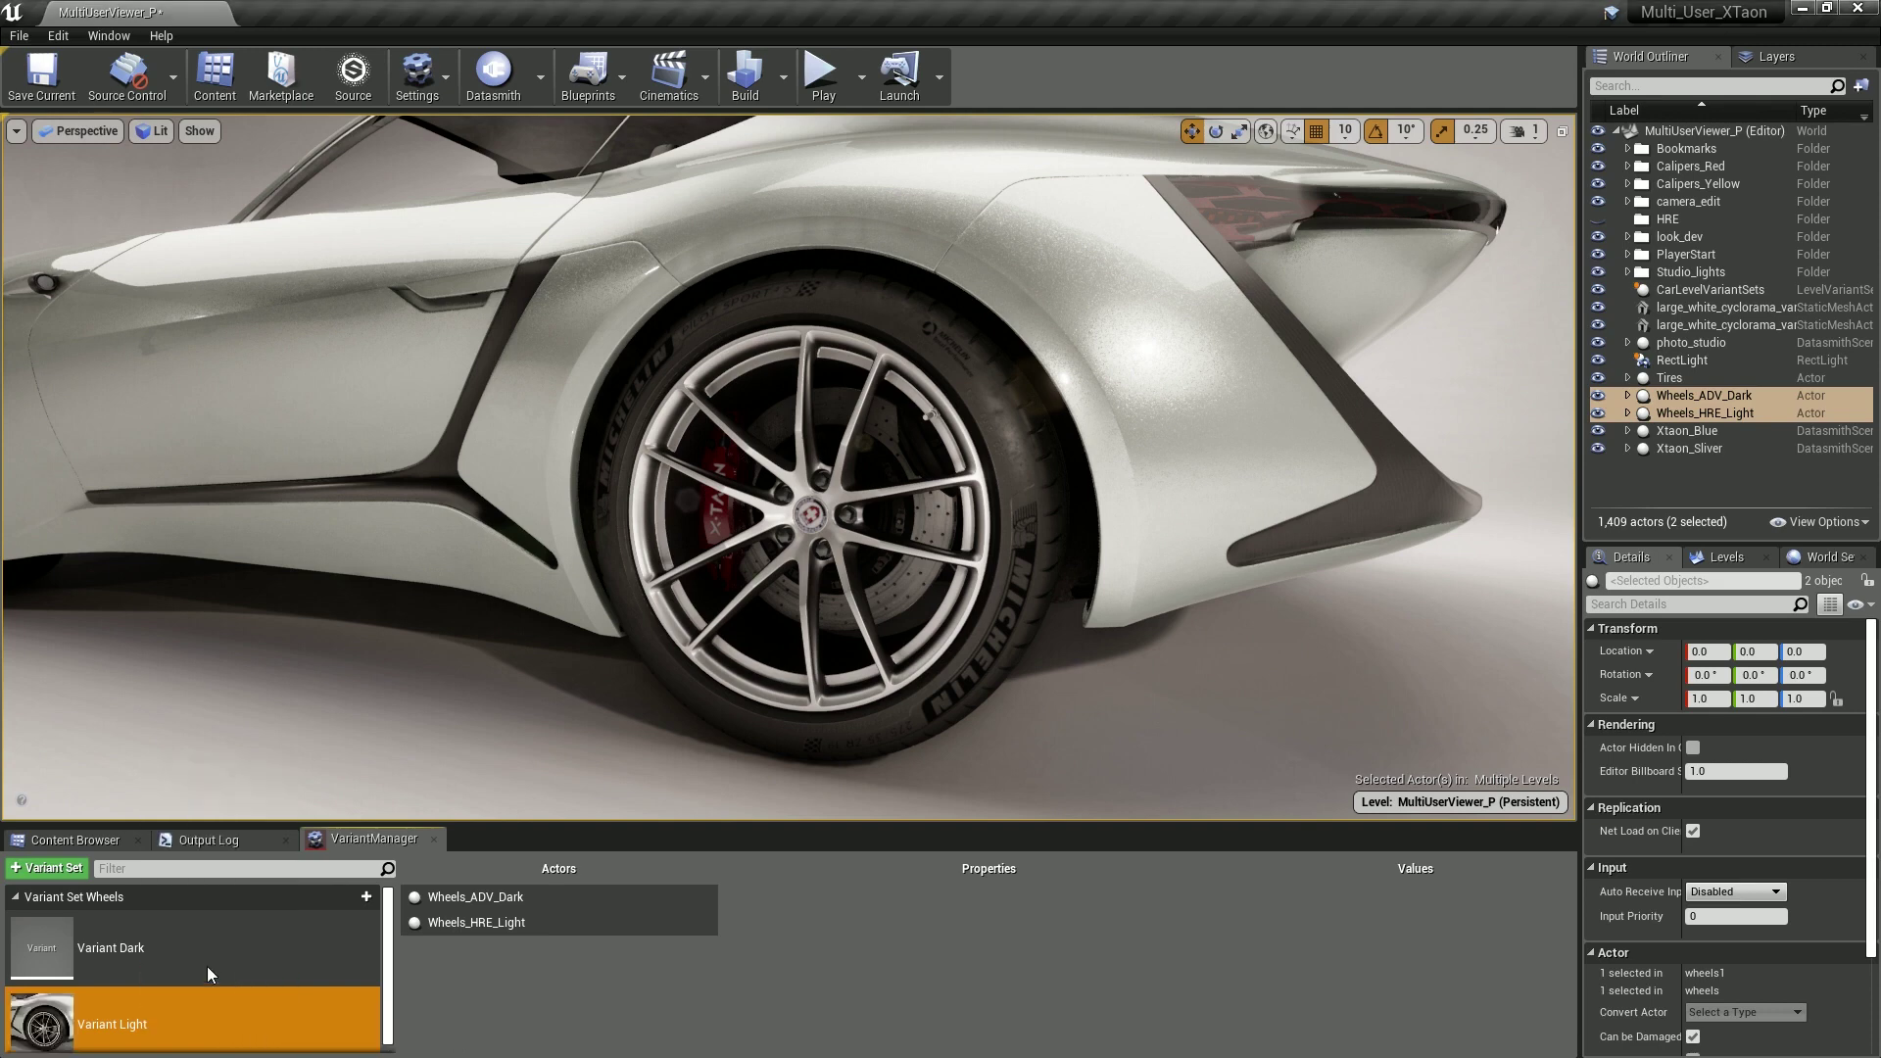
- Switch on Variant Dark and create its thumbnail from the same rear wheel close-up
left_click(130, 946)
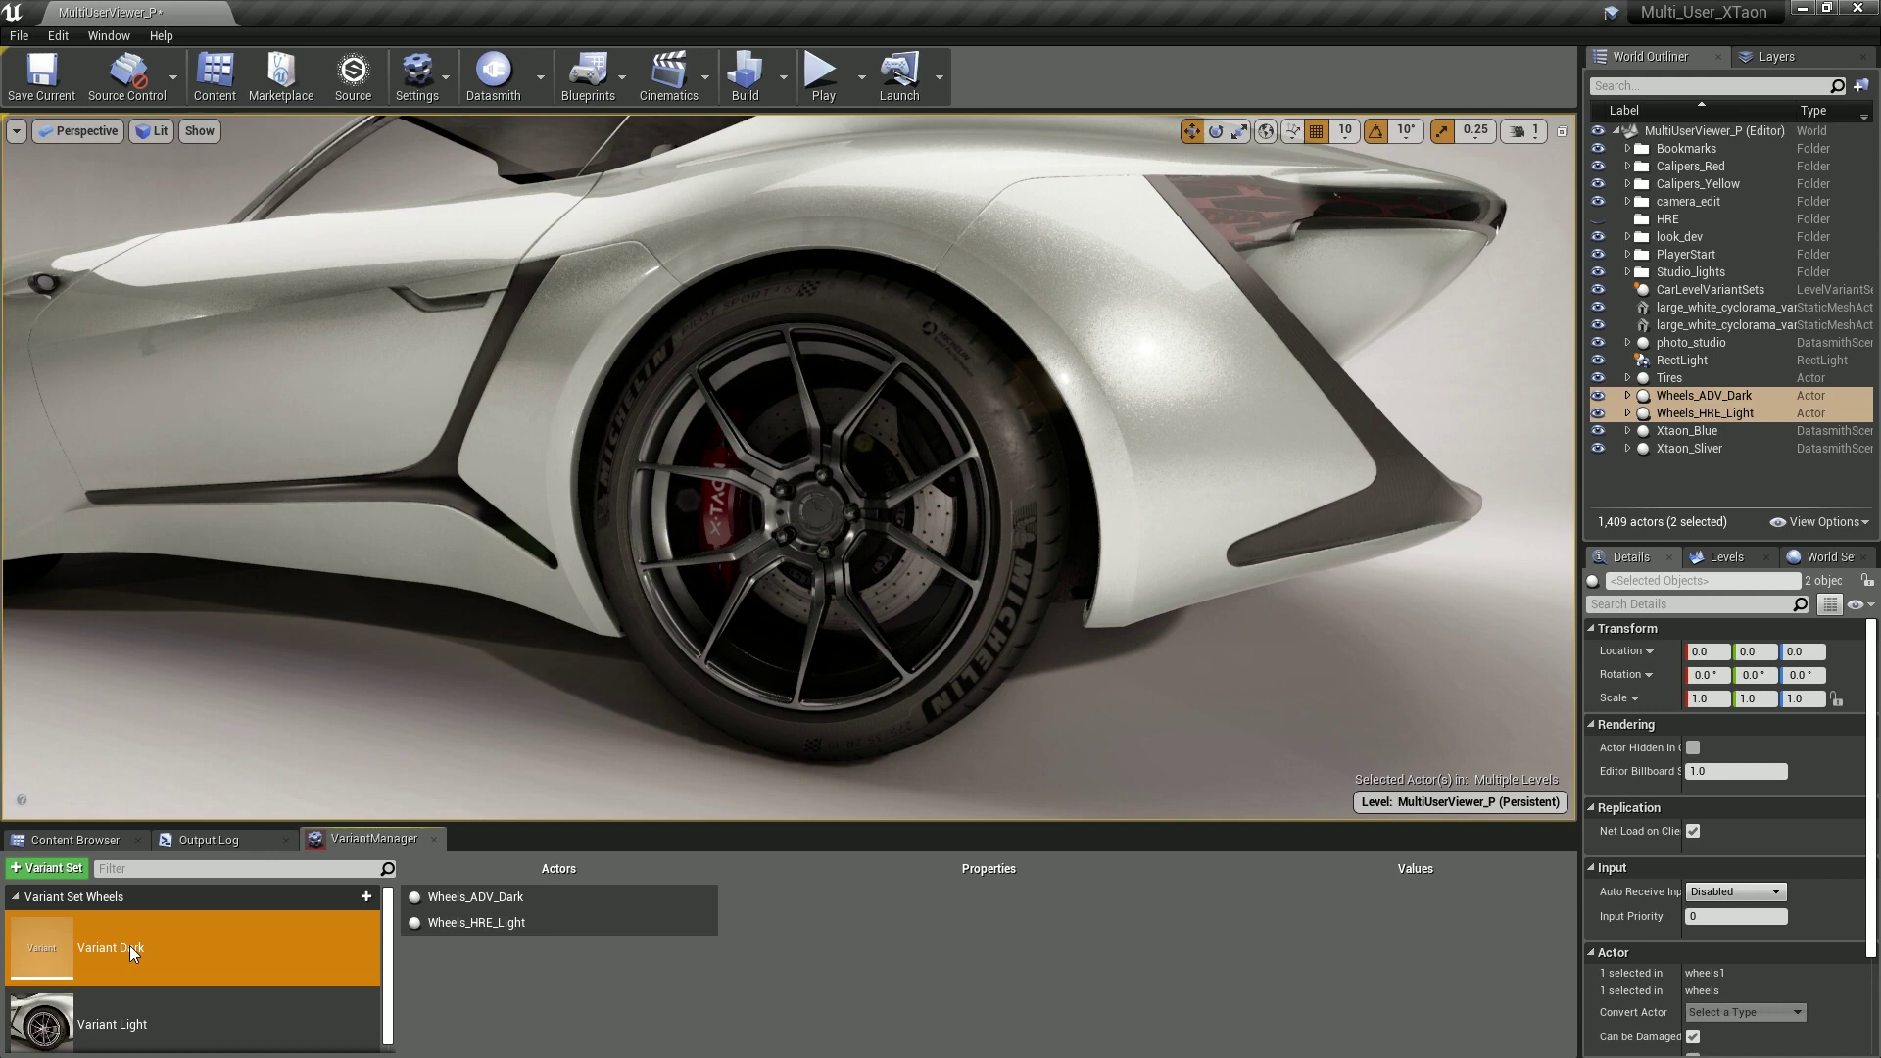
right_click(130, 942)
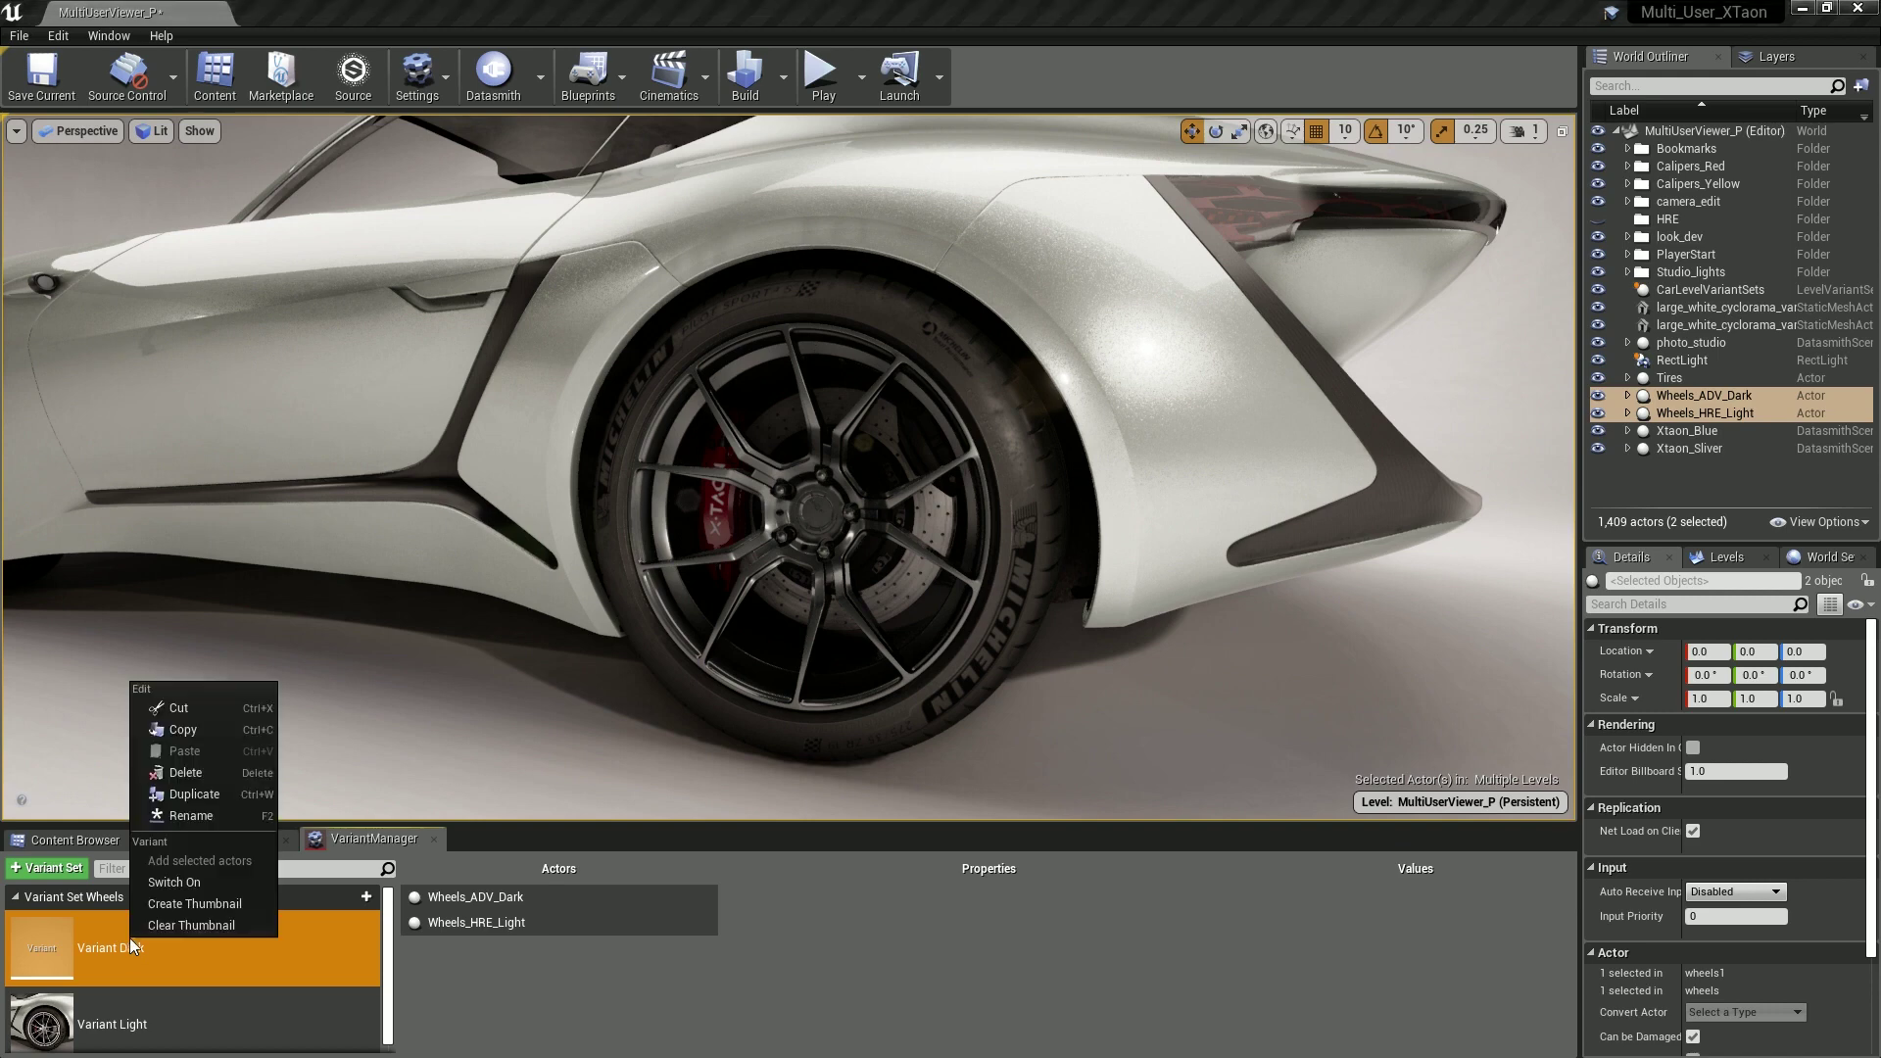
left_click(260, 906)
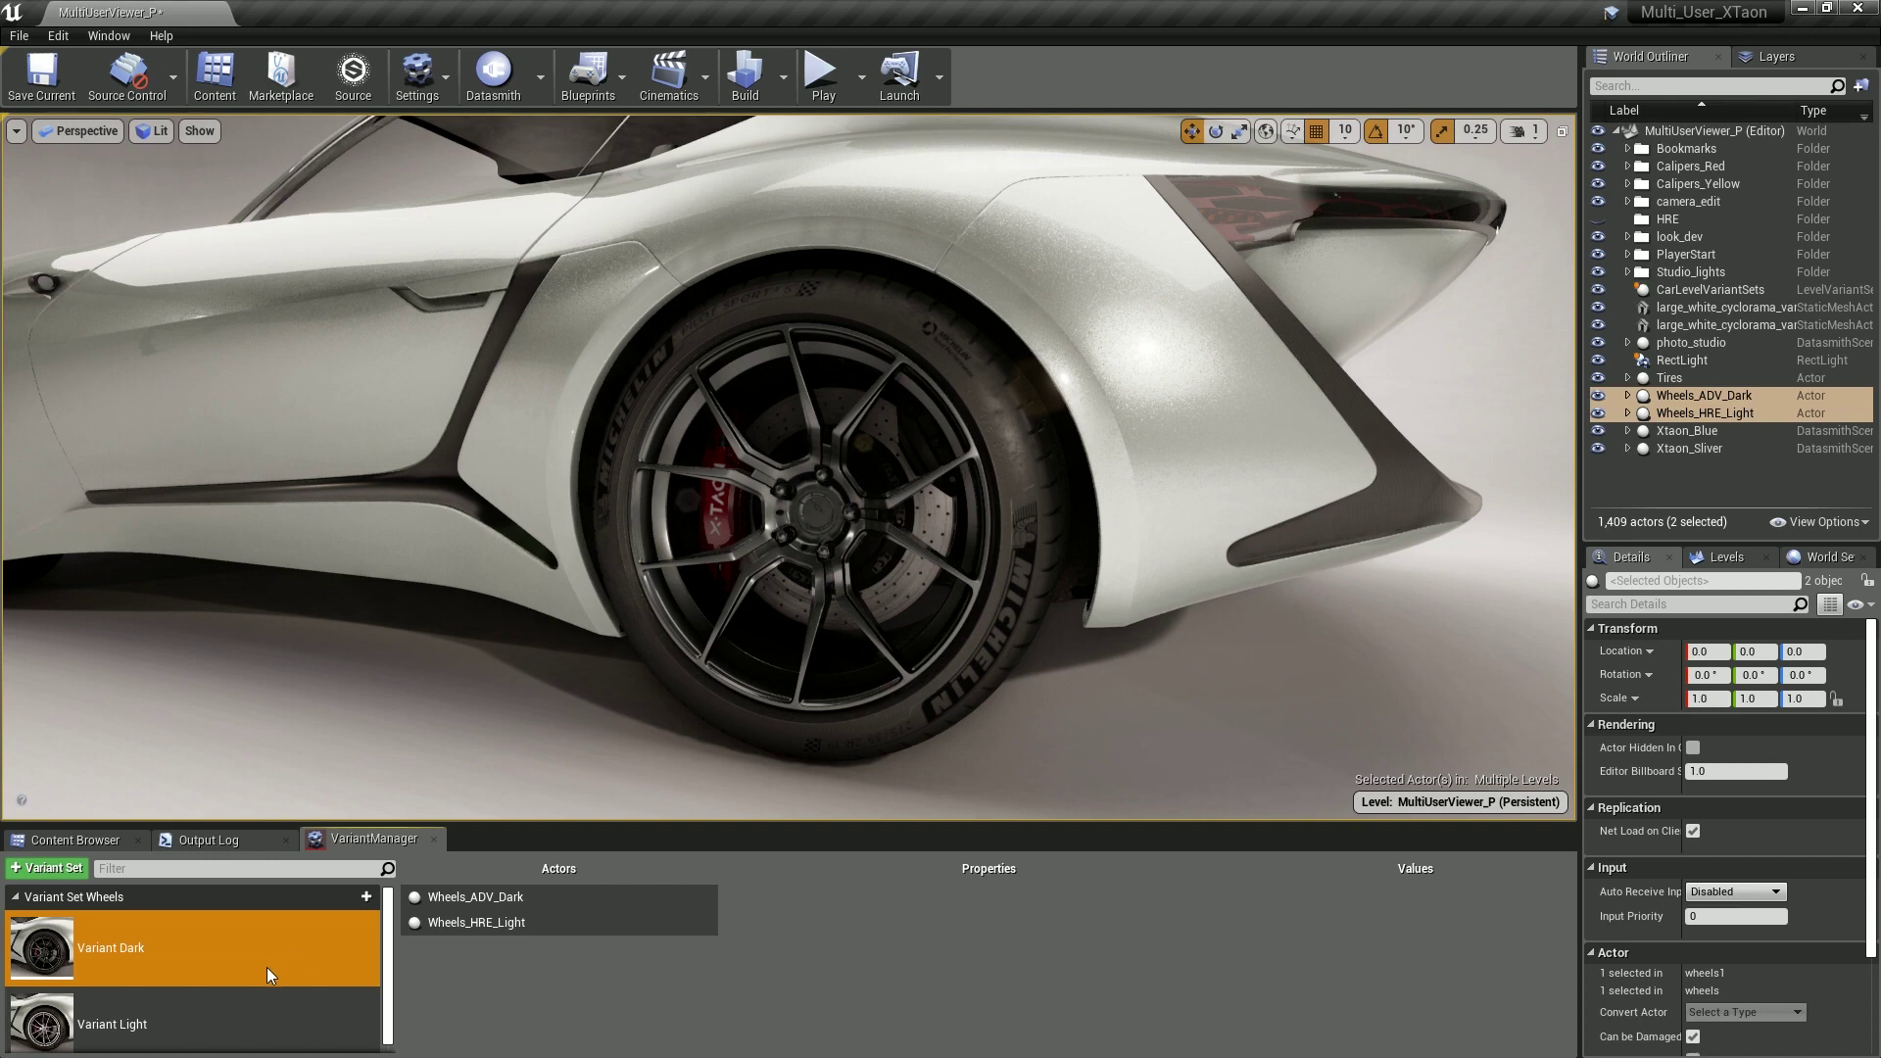